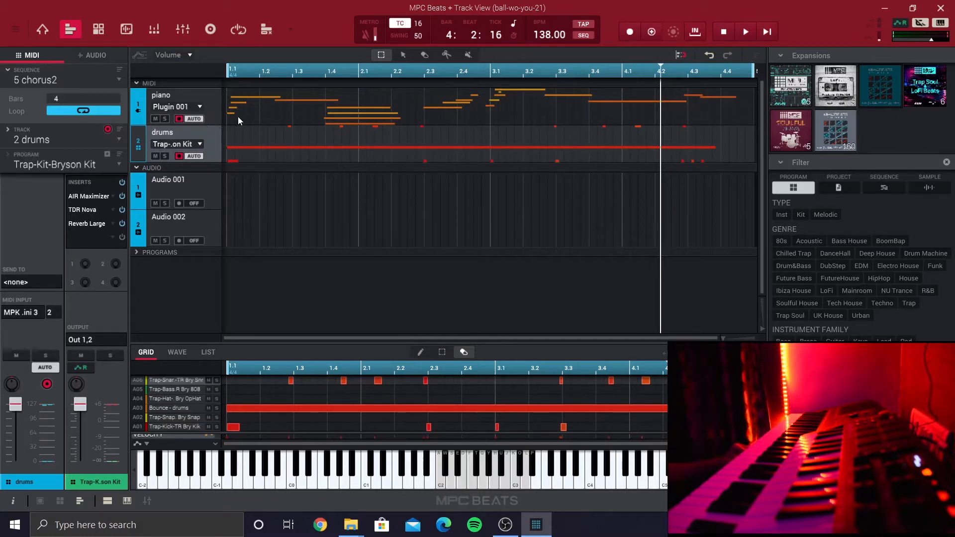
Check the MPK mini 3 input and output port settings in the MIDI / Sync preferences.
{"action": "left_click", "coordinate": [15, 29]}
{"action": "mouse_move", "coordinate": [30, 60]}
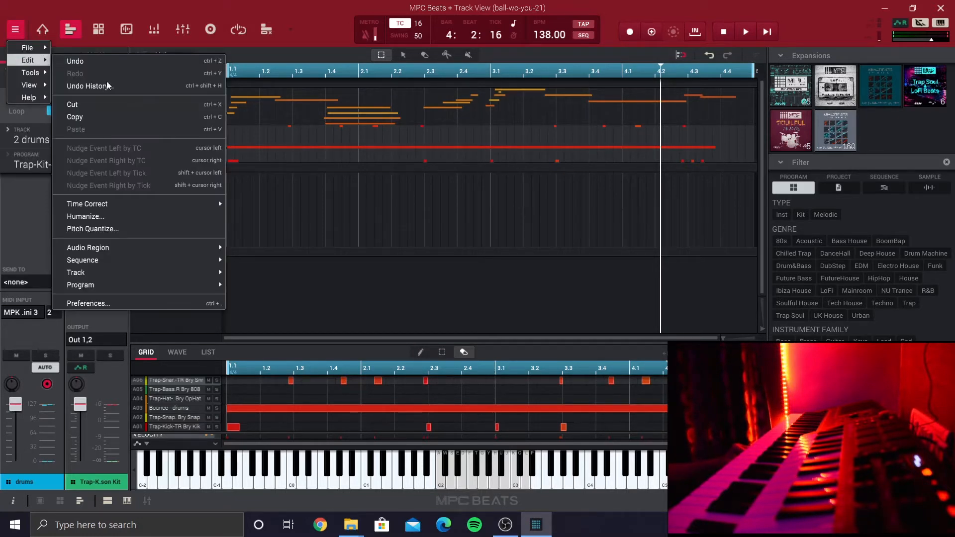
{"action": "left_click", "coordinate": [187, 306]}
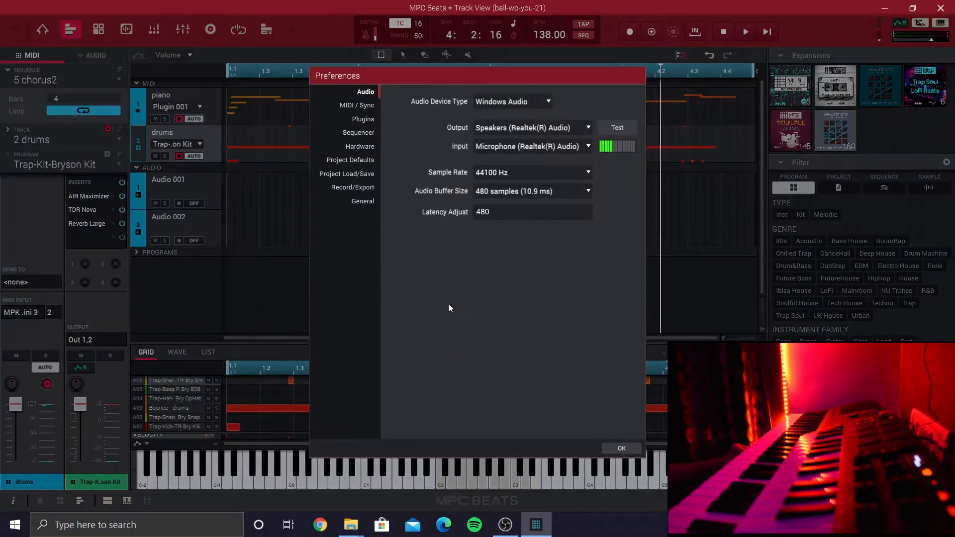
{"action": "left_click", "coordinate": [370, 106]}
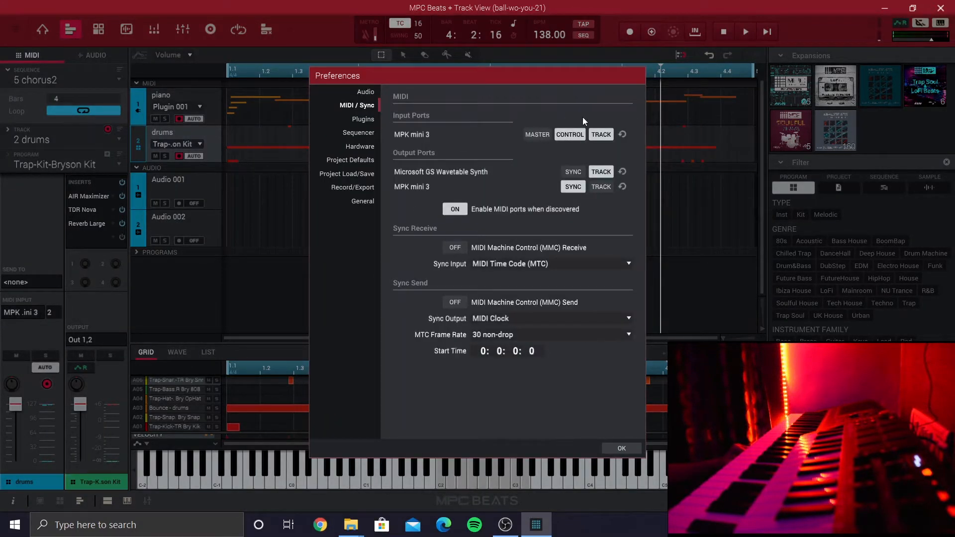
{"action": "left_click", "coordinate": [621, 448]}
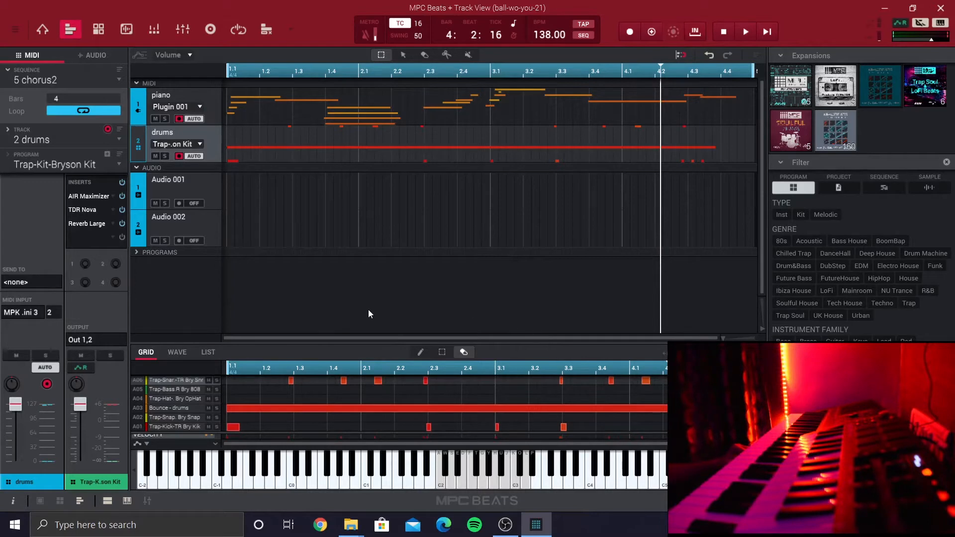
Open the Program Edit view and set the Q-Link mode to Screen.
{"action": "left_click", "coordinate": [96, 30]}
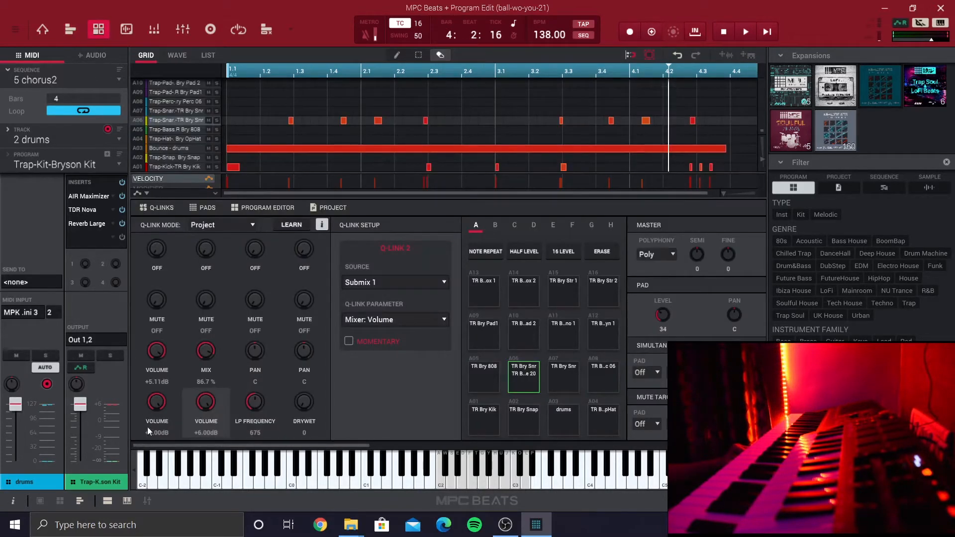
{"action": "left_click", "coordinate": [244, 226]}
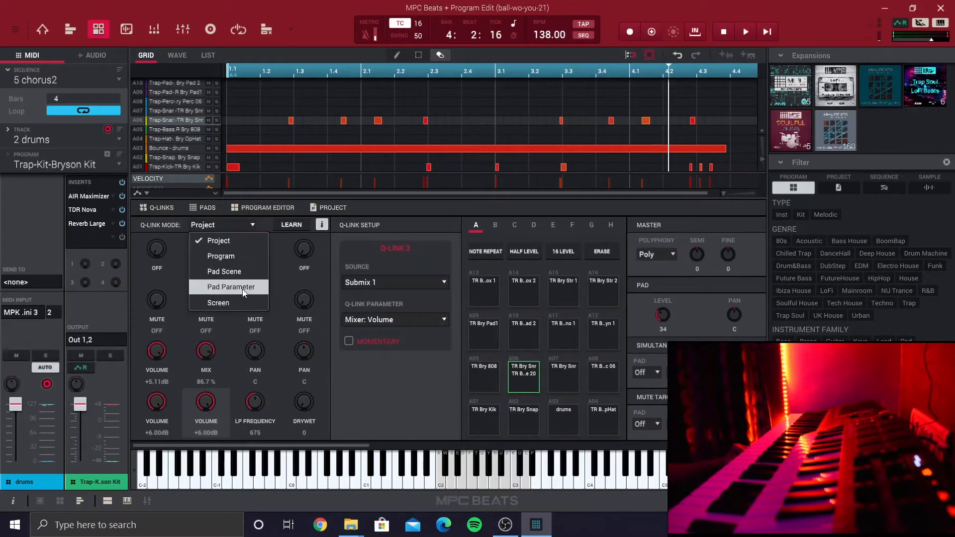
{"action": "left_click", "coordinate": [243, 301]}
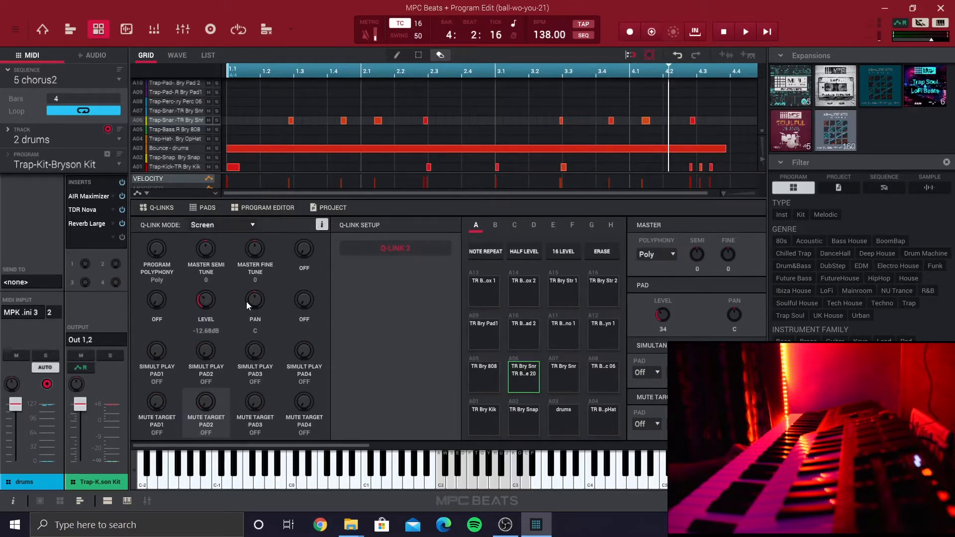
{"action": "left_click", "coordinate": [226, 226]}
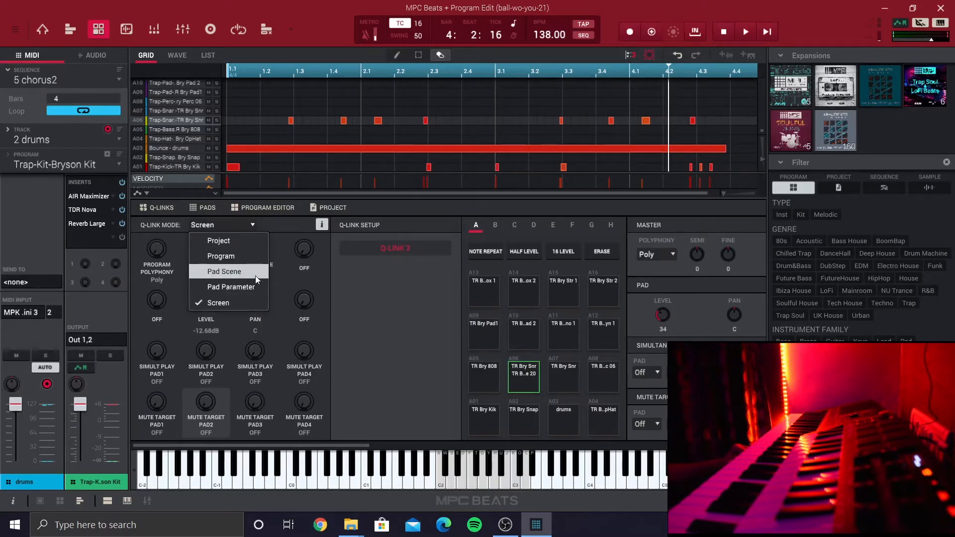
{"action": "left_click", "coordinate": [392, 305]}
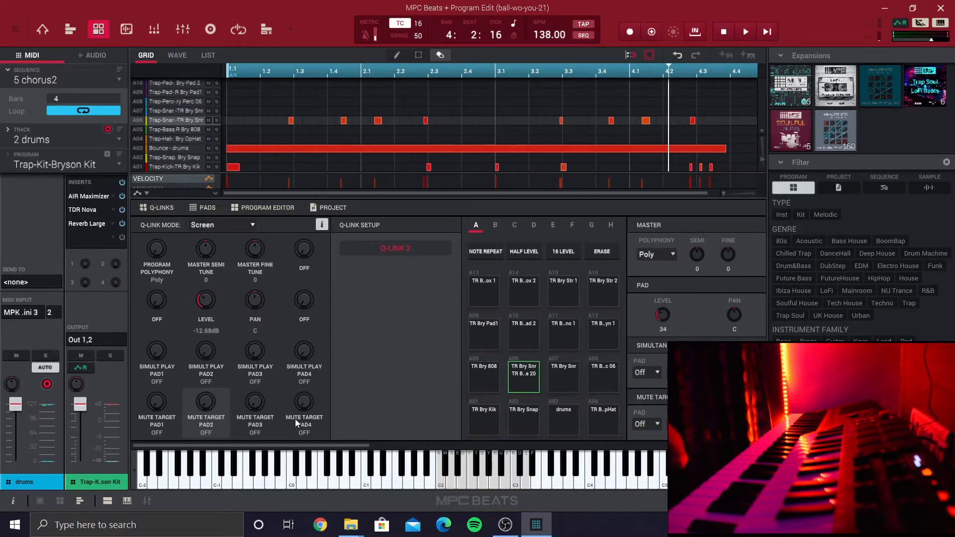
{"action": "scroll", "coordinate": [295, 419], "scroll_direction": "right", "scroll_amount": 10}
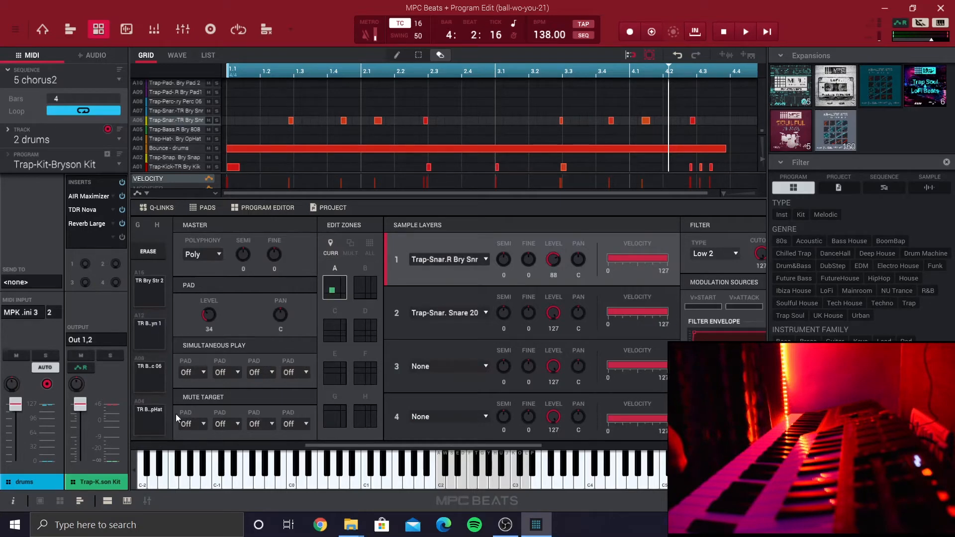
{"action": "scroll", "coordinate": [190, 420], "scroll_direction": "left", "scroll_amount": 10}
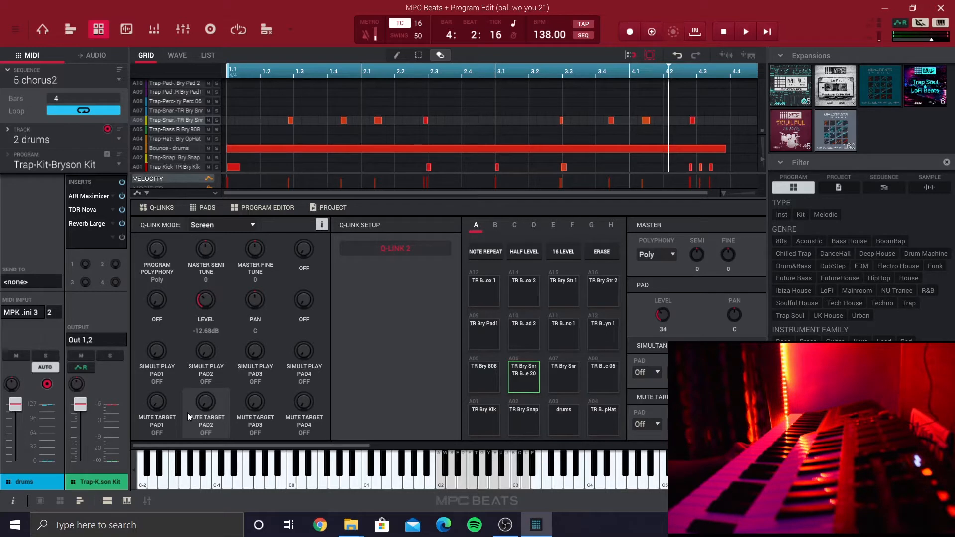
Set the Q-Link mode to Pad Parameter and look over the pad's sample layer and filter settings.
{"action": "left_click", "coordinate": [215, 226]}
{"action": "left_click", "coordinate": [236, 287]}
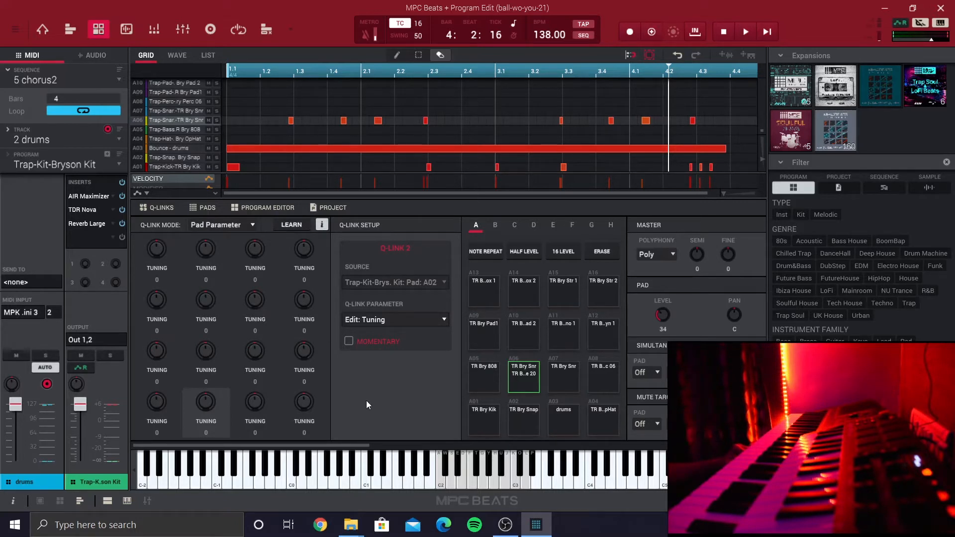
{"action": "scroll", "coordinate": [380, 399], "scroll_direction": "right", "scroll_amount": 5}
{"action": "scroll", "coordinate": [421, 348], "scroll_direction": "right", "scroll_amount": 3}
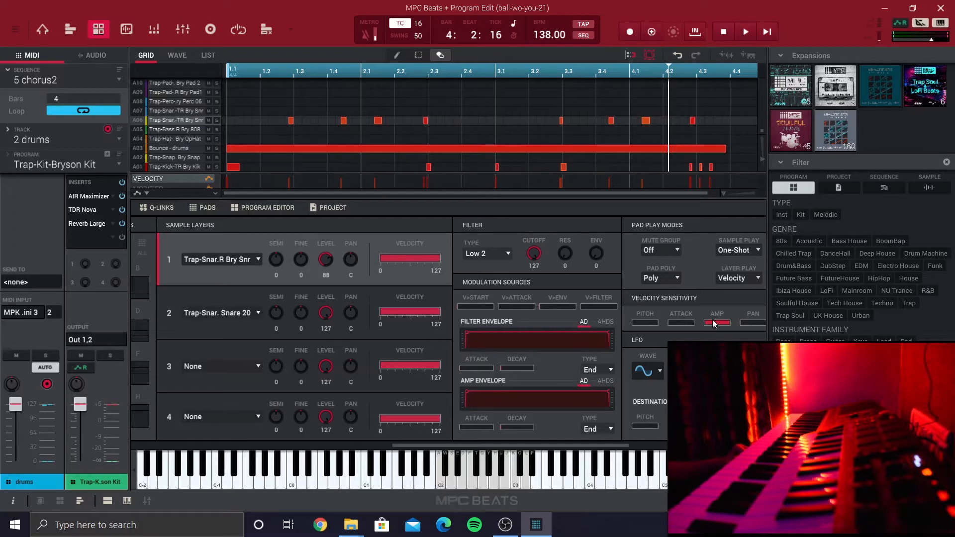
{"action": "scroll", "coordinate": [717, 323], "scroll_direction": "up", "scroll_amount": 10}
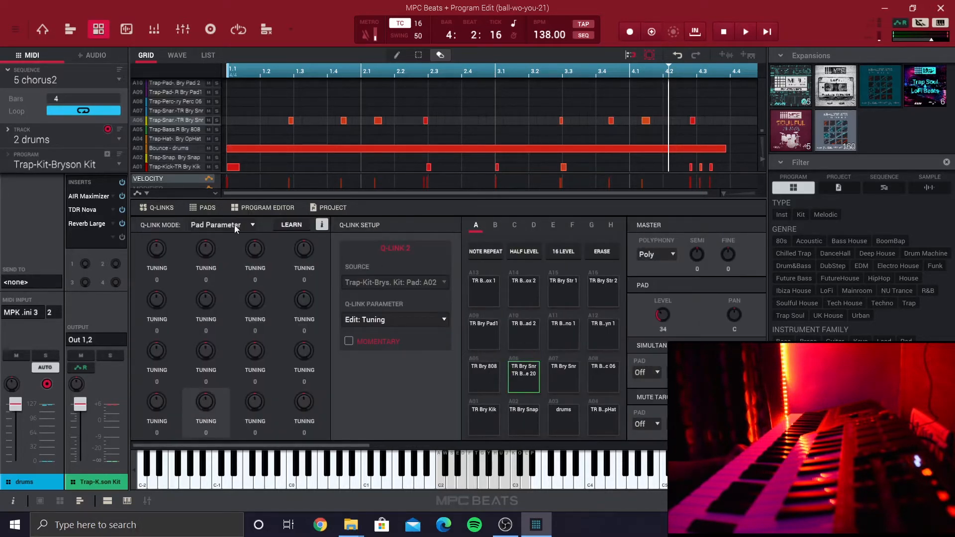
Browse the Program parameters that can be assigned to Q-Link 2 in Pad Parameter mode.
{"action": "left_click", "coordinate": [384, 319]}
{"action": "mouse_move", "coordinate": [379, 344]}
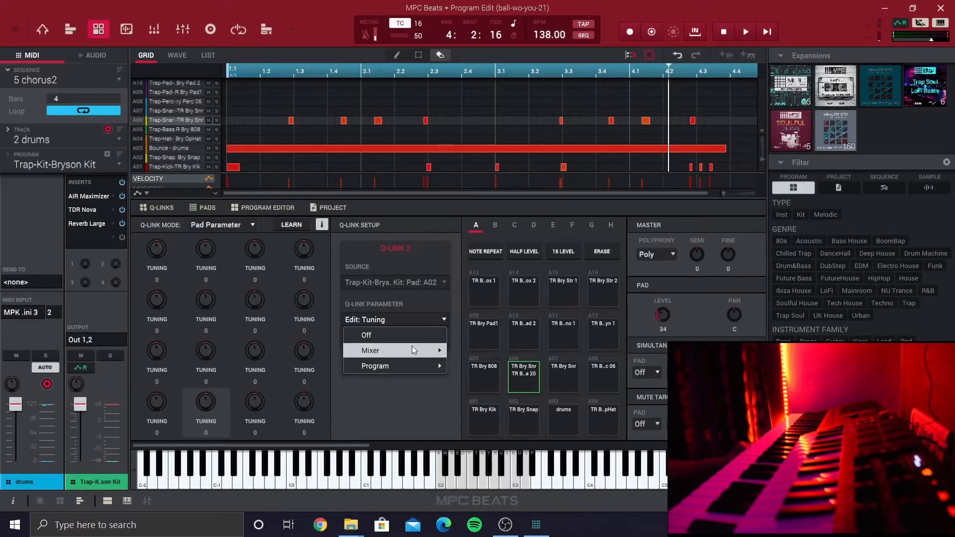
{"action": "mouse_move", "coordinate": [410, 367]}
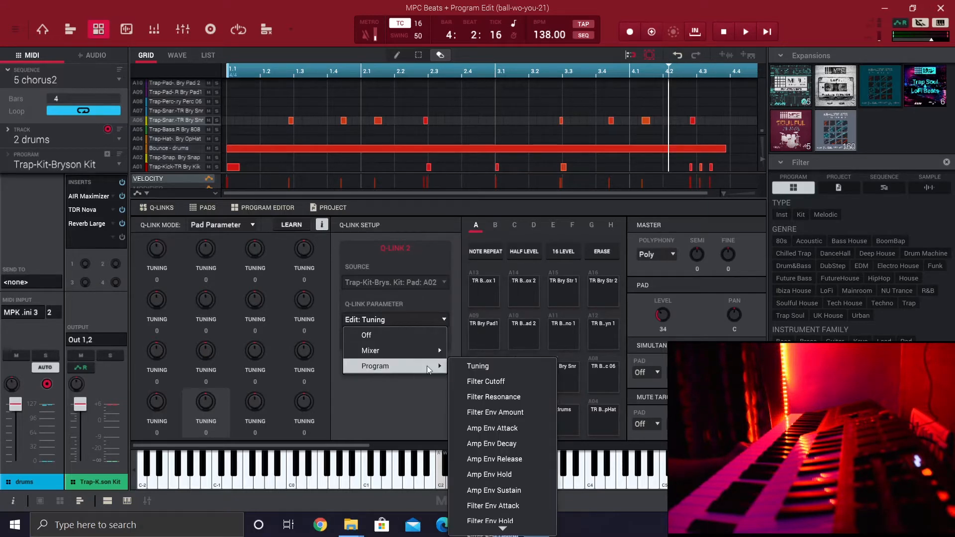
{"action": "scroll", "coordinate": [491, 395], "scroll_direction": "down", "scroll_amount": 6}
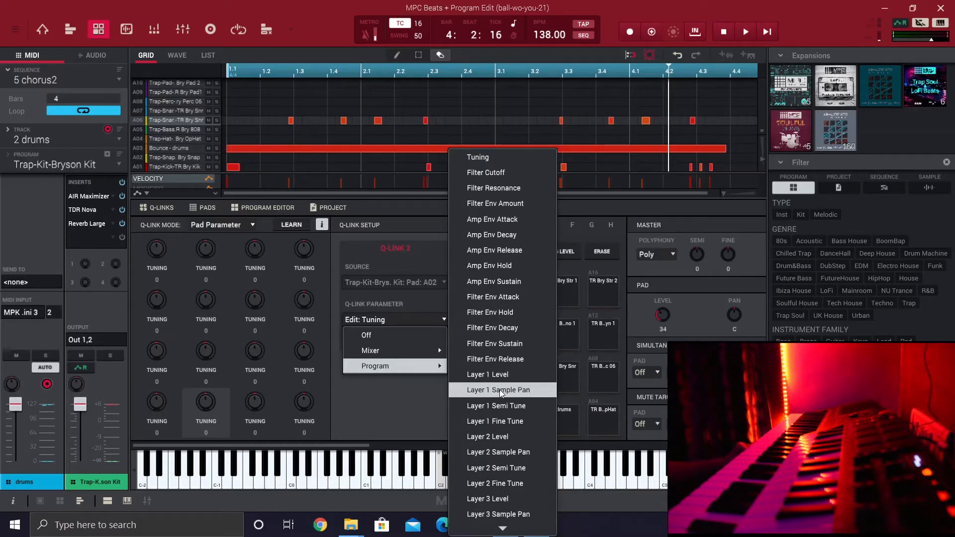
{"action": "scroll", "coordinate": [519, 437], "scroll_direction": "down", "scroll_amount": 5}
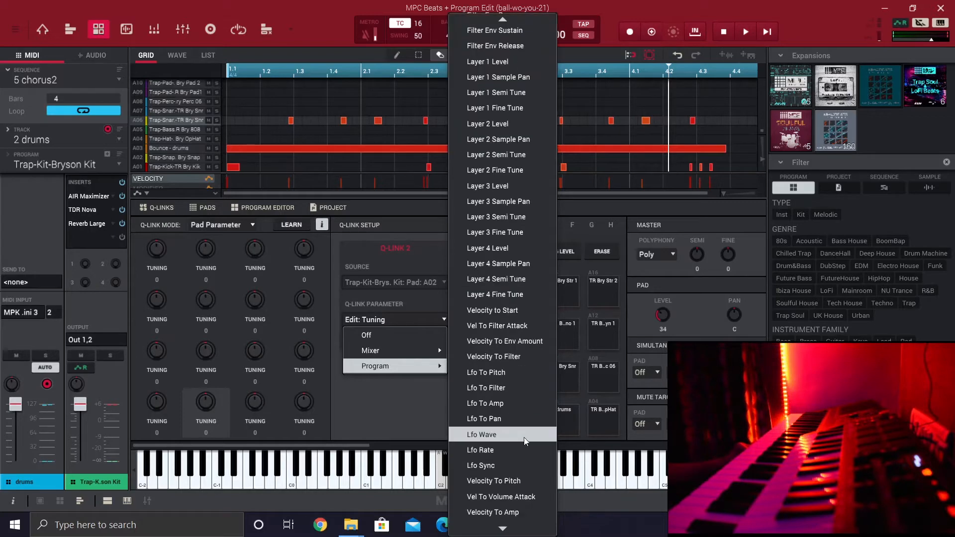
{"action": "left_click", "coordinate": [449, 422]}
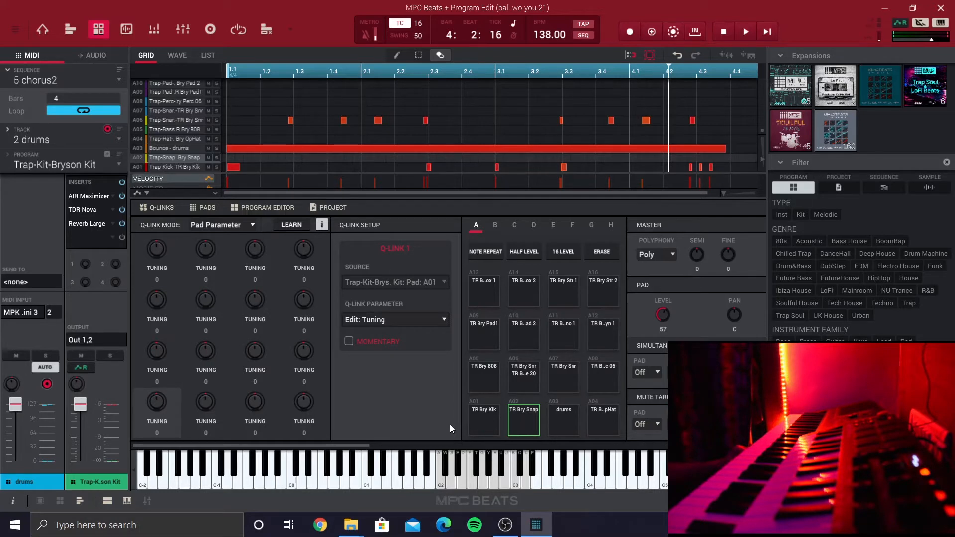
Assign the Program parameter Tuning to Q-Link 1 and browse the other assignable Program parameters.
{"action": "left_click", "coordinate": [428, 321]}
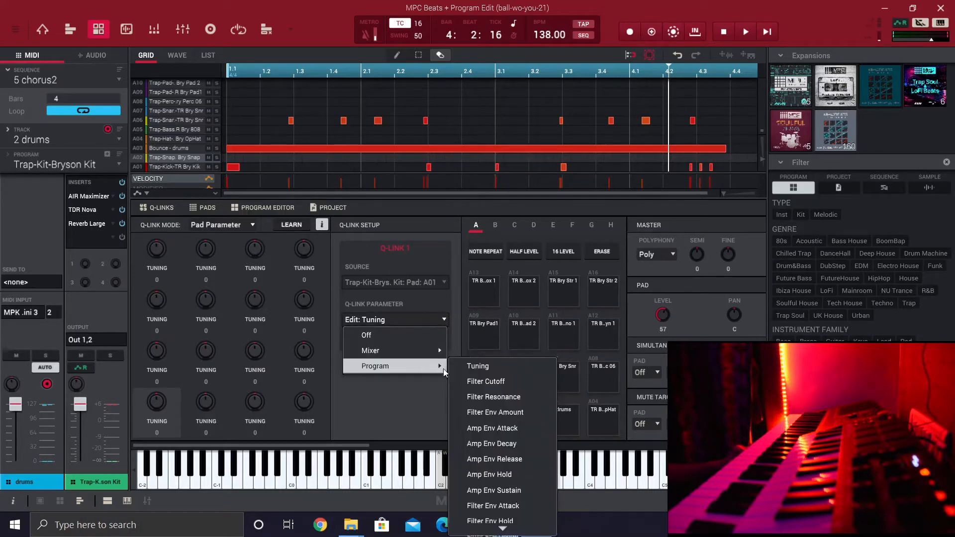
{"action": "left_click", "coordinate": [462, 365]}
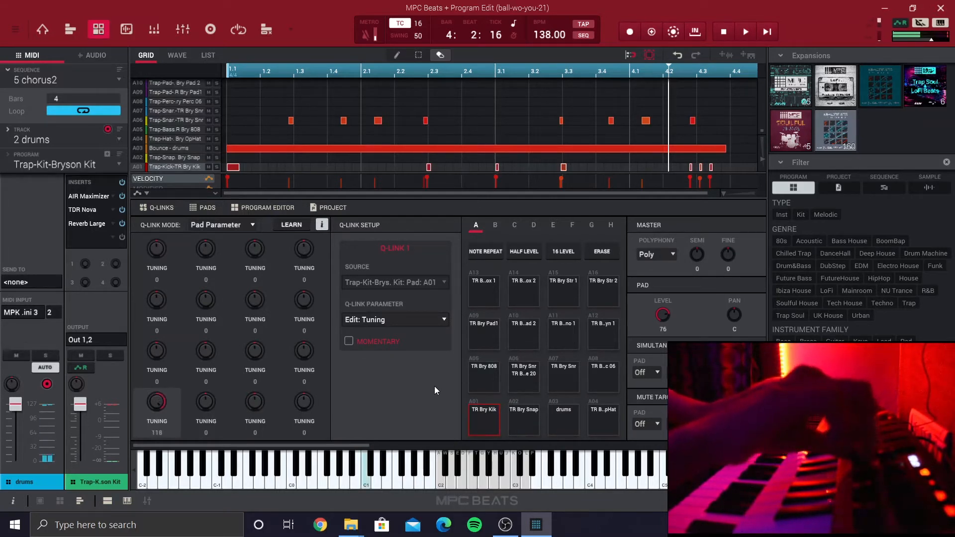
{"action": "left_click", "coordinate": [443, 320]}
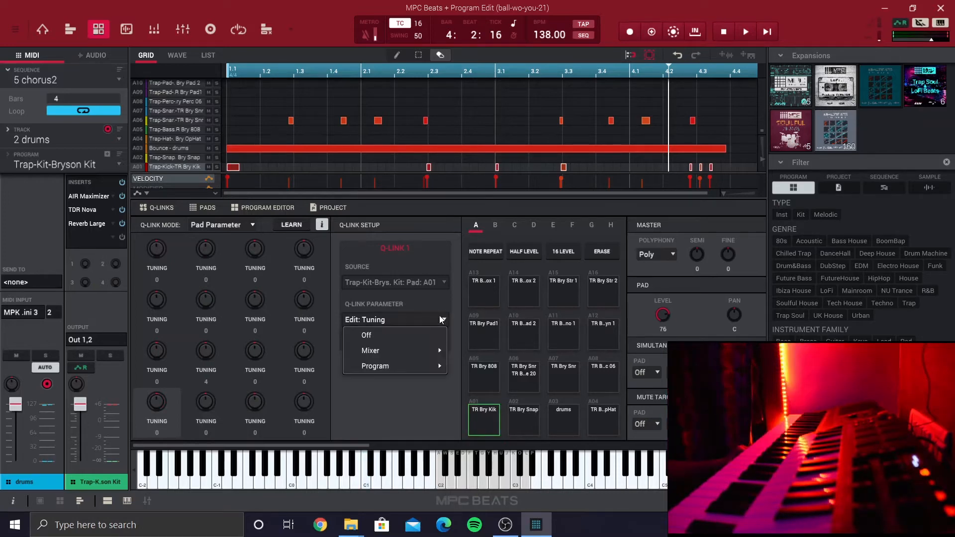
{"action": "mouse_move", "coordinate": [429, 372]}
{"action": "scroll", "coordinate": [507, 462], "scroll_direction": "down", "scroll_amount": 8}
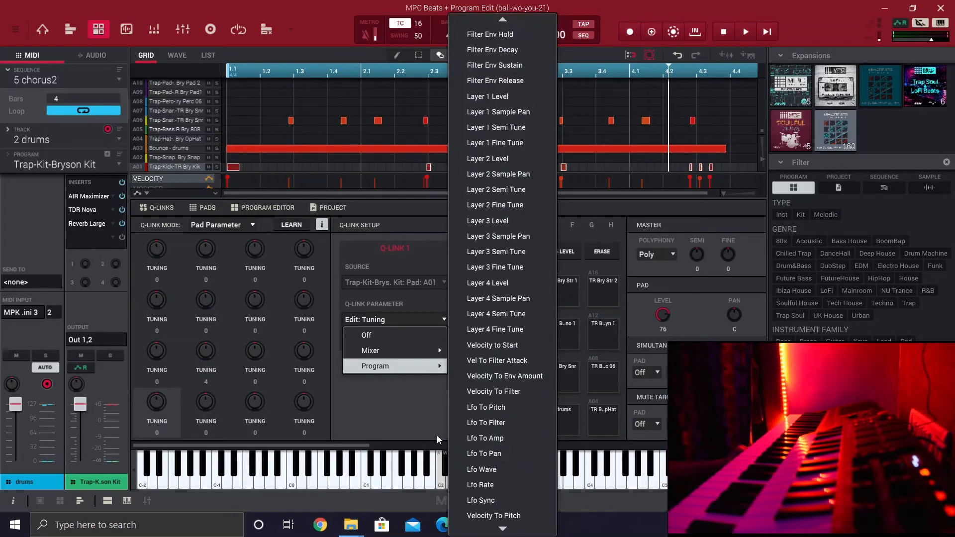
{"action": "left_click", "coordinate": [389, 426]}
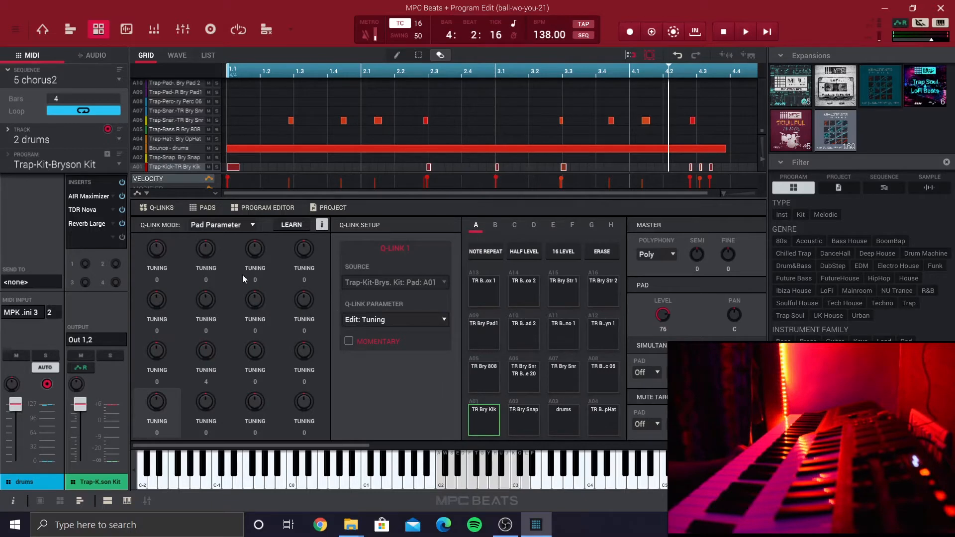
Review the kick pad's program settings and compare the knob assignments of the Pad Scene and Pad Parameter Q-Link modes.
{"action": "scroll", "coordinate": [358, 380], "scroll_direction": "right", "scroll_amount": 15}
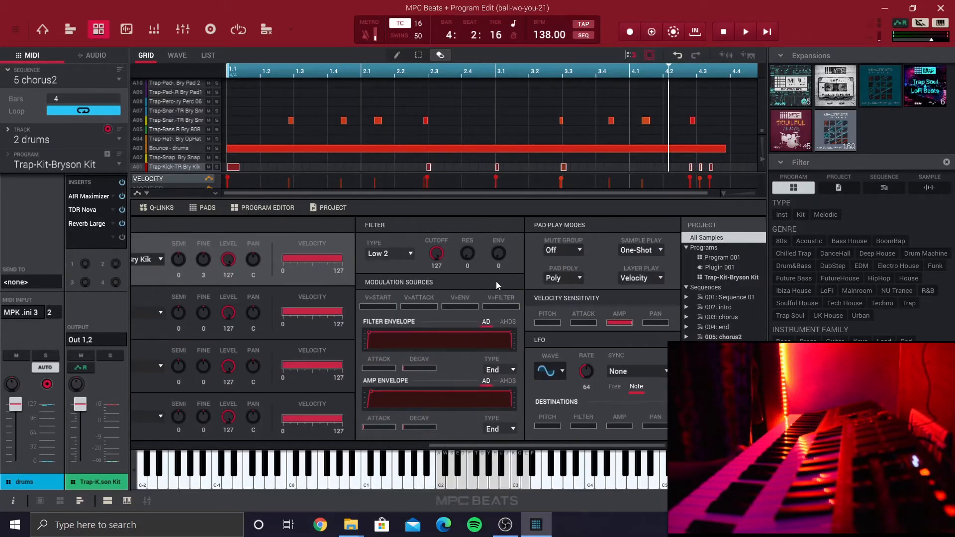
{"action": "scroll", "coordinate": [518, 348], "scroll_direction": "left", "scroll_amount": 8}
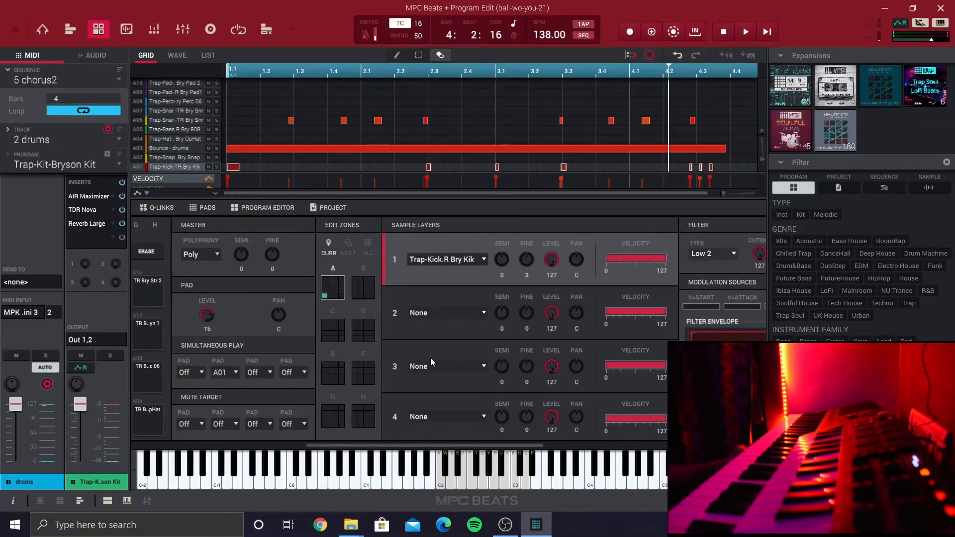
{"action": "scroll", "coordinate": [442, 361], "scroll_direction": "left", "scroll_amount": 10}
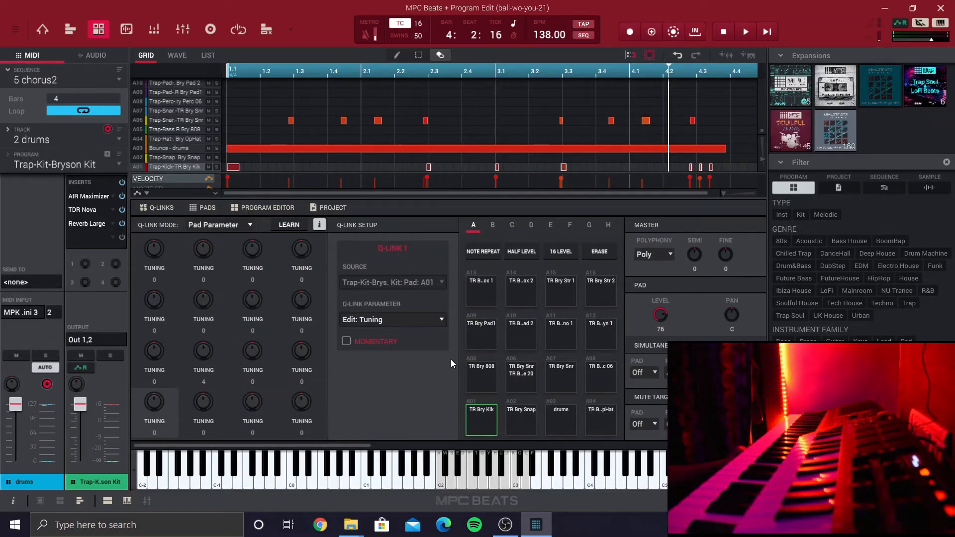
{"action": "left_click", "coordinate": [235, 223]}
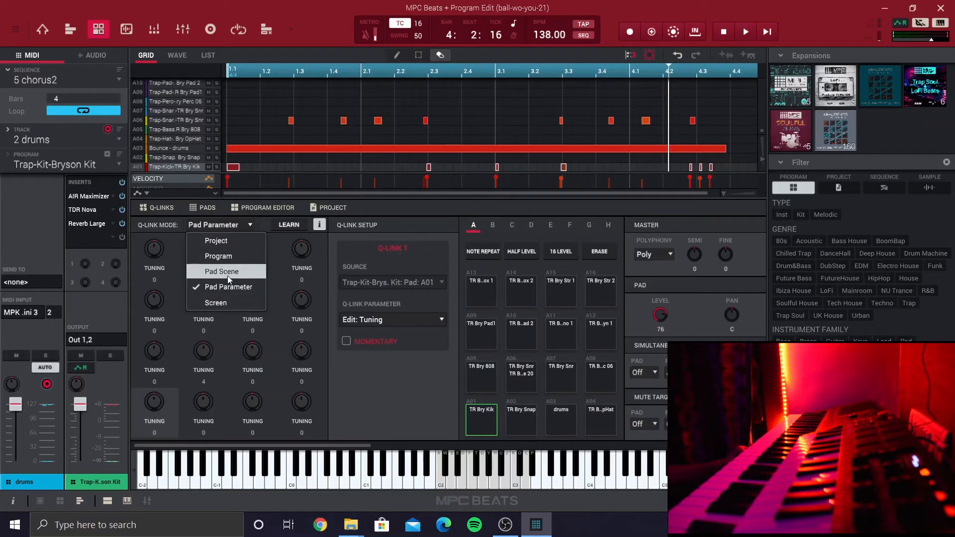
{"action": "left_click", "coordinate": [228, 275]}
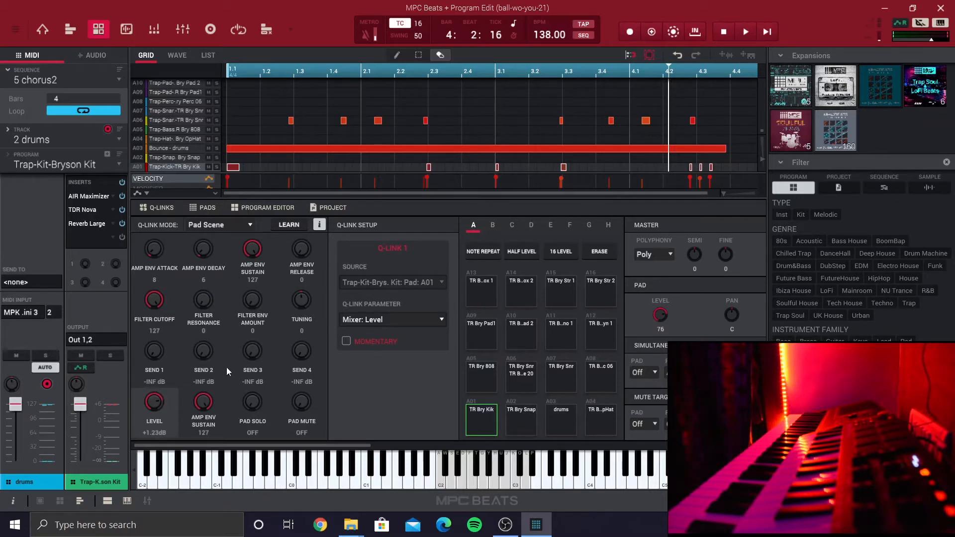
{"action": "left_click", "coordinate": [228, 228]}
{"action": "left_click", "coordinate": [247, 282]}
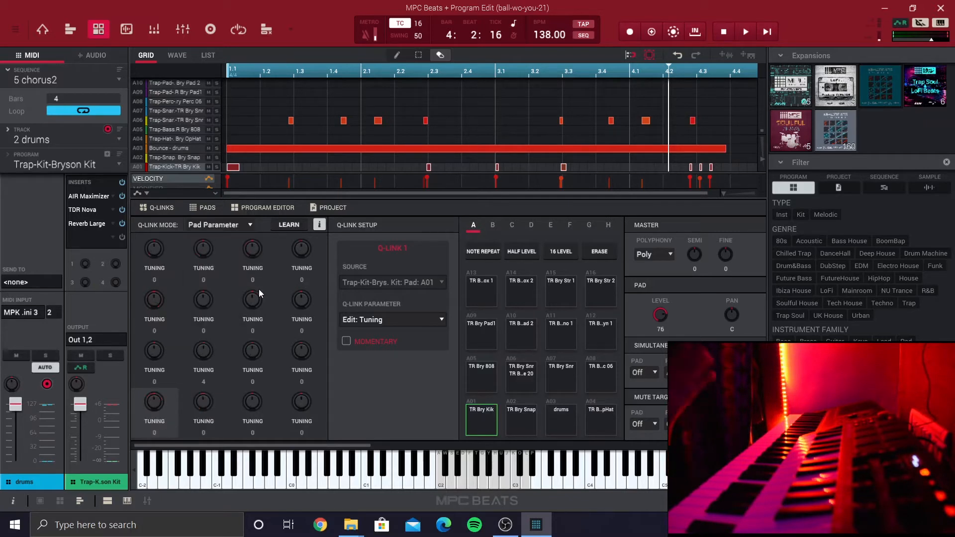
Set the Q-Link mode to Pad Scene and assign the Program parameter Tuning to Q-Link 2.
{"action": "left_click", "coordinate": [226, 220]}
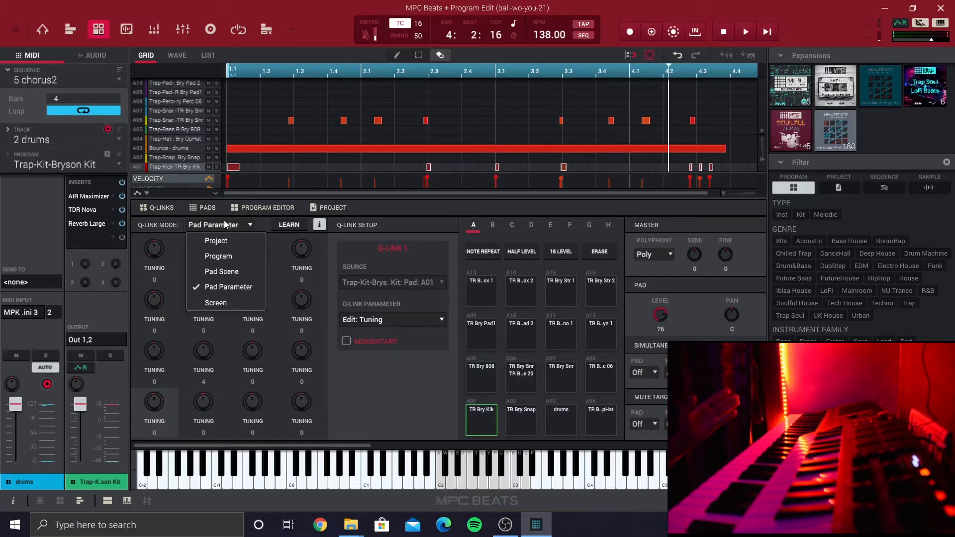
{"action": "left_click", "coordinate": [238, 267]}
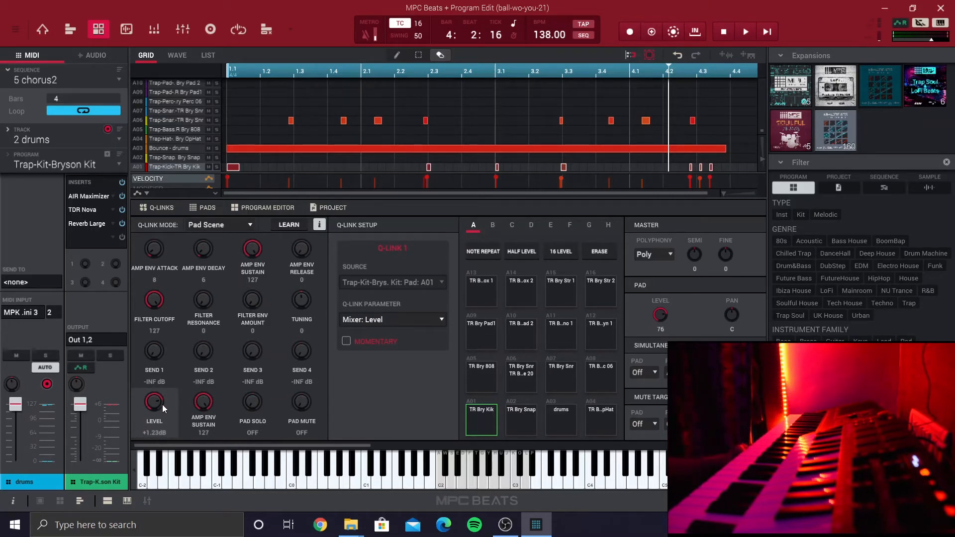
{"action": "left_click", "coordinate": [200, 413]}
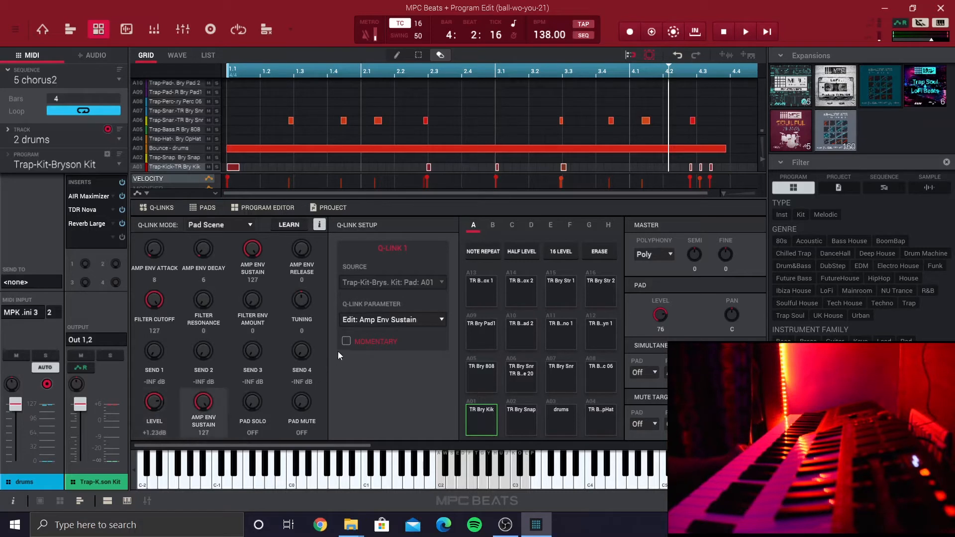
{"action": "left_click", "coordinate": [392, 322]}
{"action": "mouse_move", "coordinate": [407, 369]}
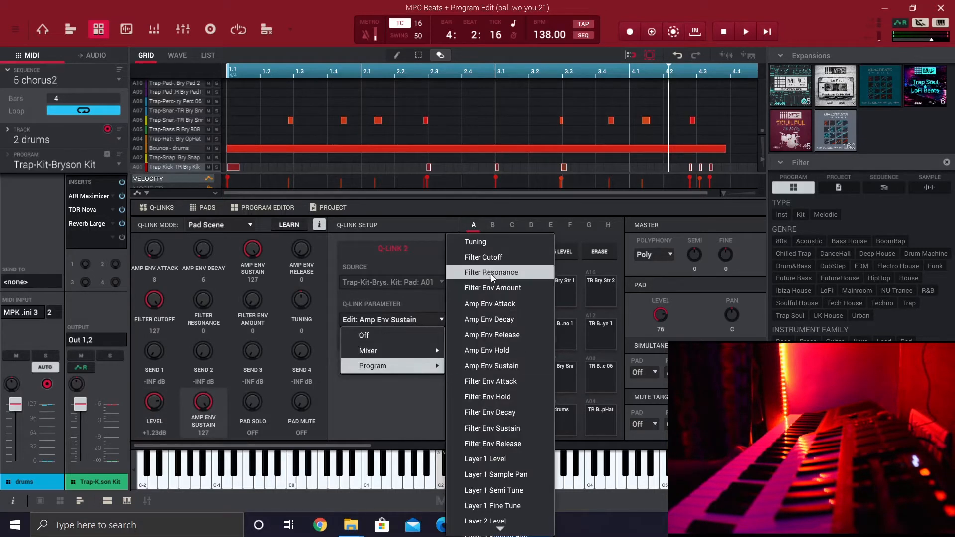
{"action": "left_click", "coordinate": [478, 242]}
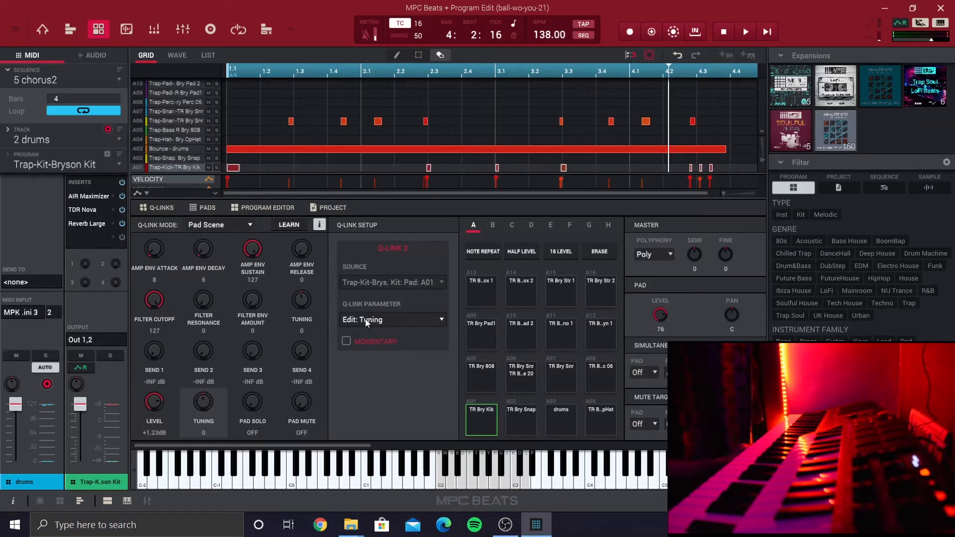
Set the Q-Link mode to Program.
{"action": "left_click", "coordinate": [249, 226]}
{"action": "left_click", "coordinate": [247, 230]}
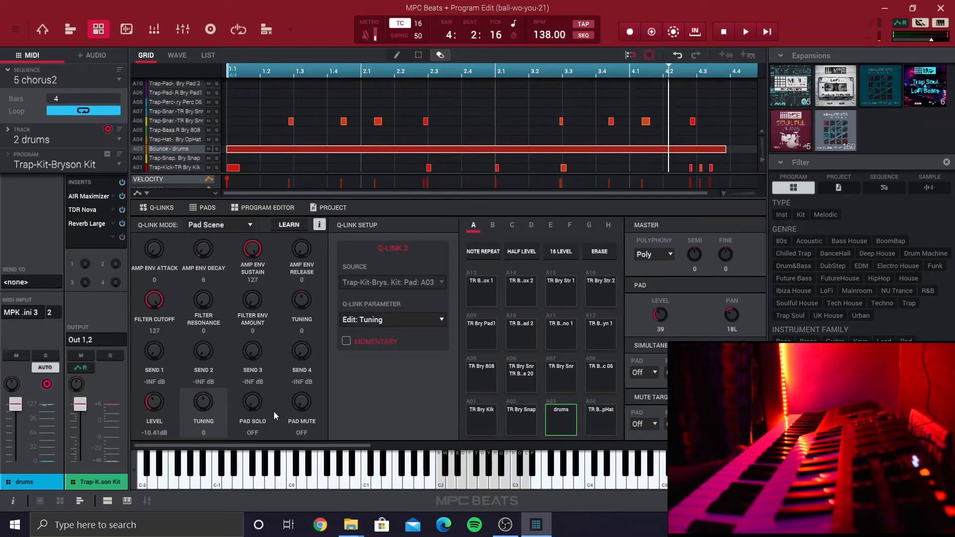
{"action": "left_click", "coordinate": [222, 224]}
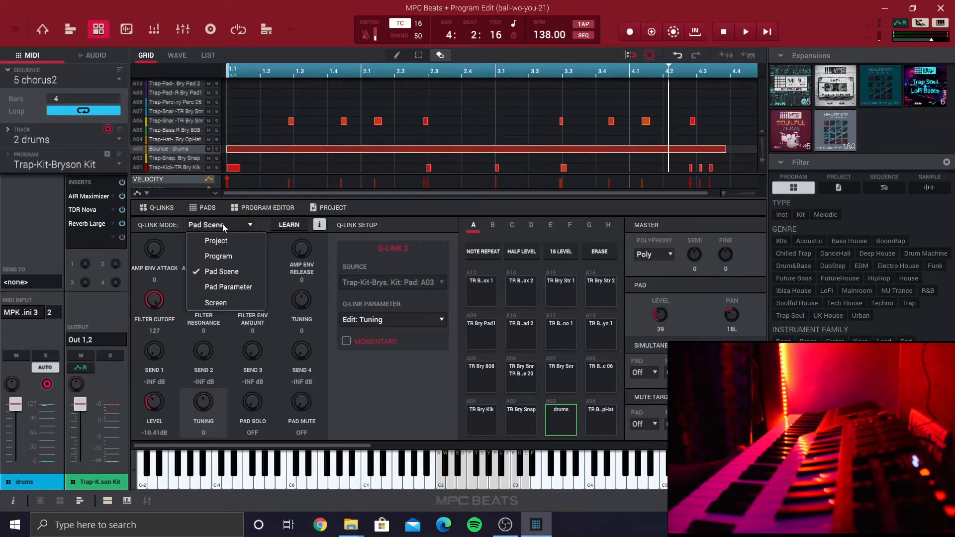
{"action": "left_click", "coordinate": [276, 250]}
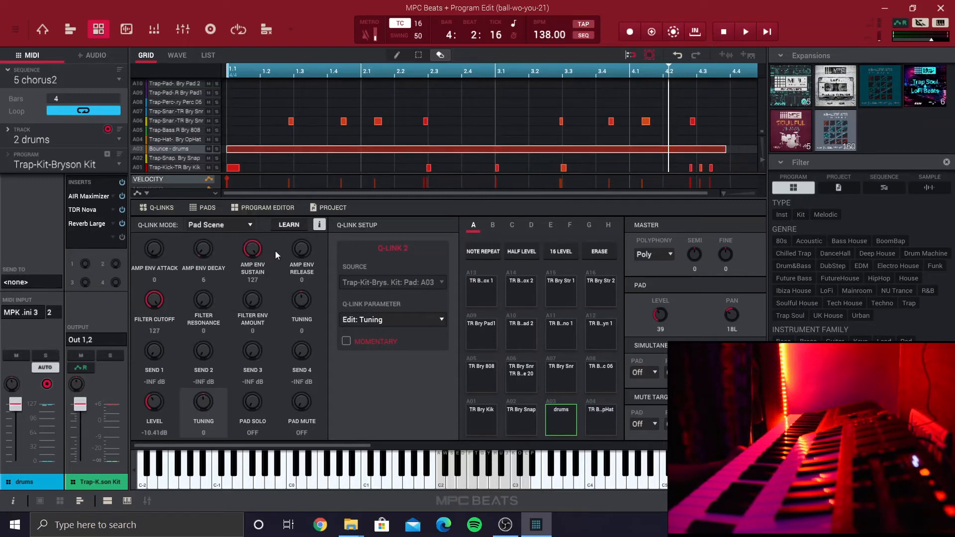
{"action": "left_click", "coordinate": [239, 227]}
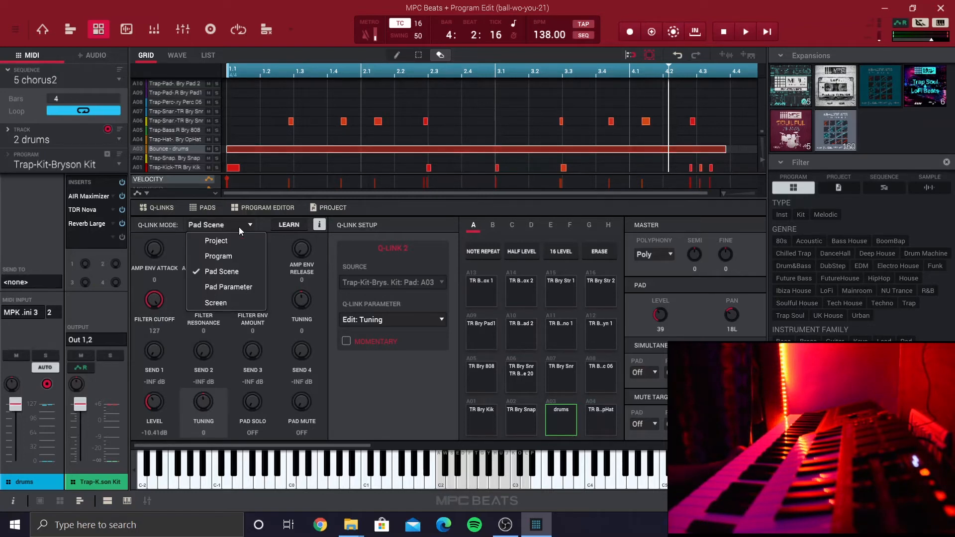
{"action": "left_click", "coordinate": [219, 256]}
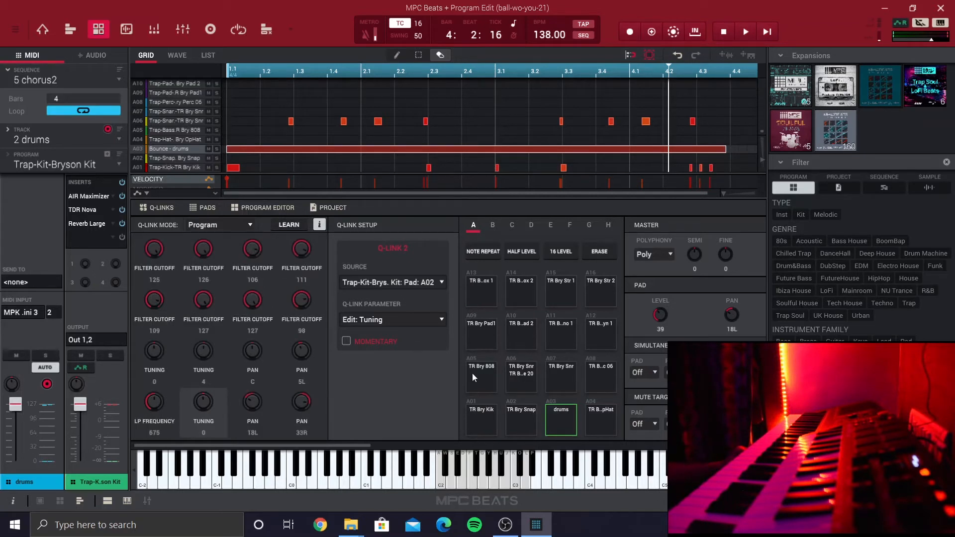
Set the source of Q-Link 2 to Trap-Kit-Bryson Kit and look through the pad banks available as sources.
{"action": "left_click", "coordinate": [440, 282]}
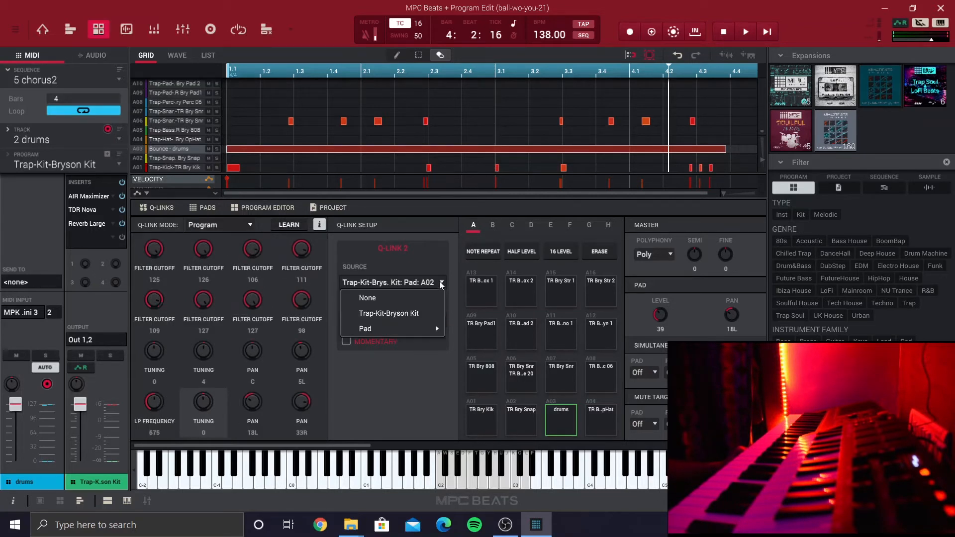
{"action": "left_click", "coordinate": [440, 282]}
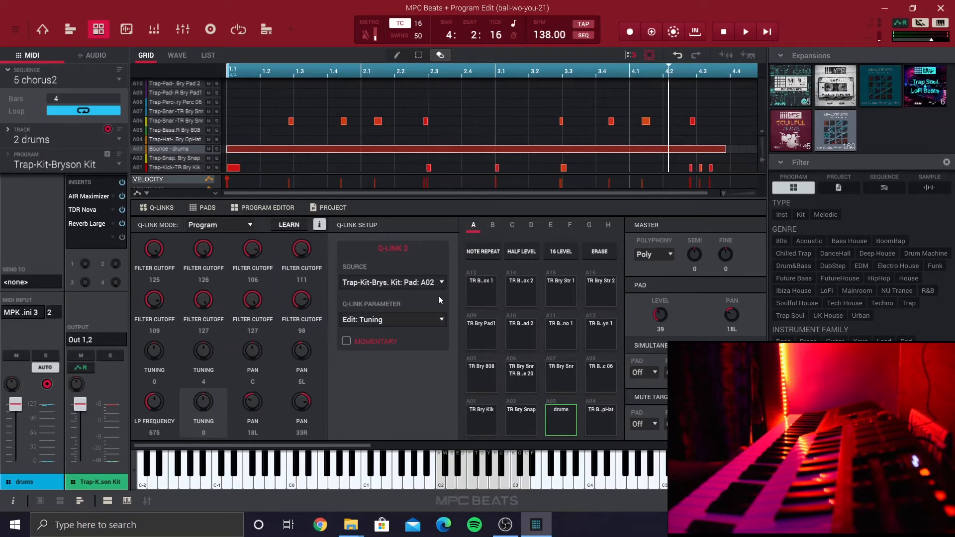
{"action": "left_click", "coordinate": [355, 286]}
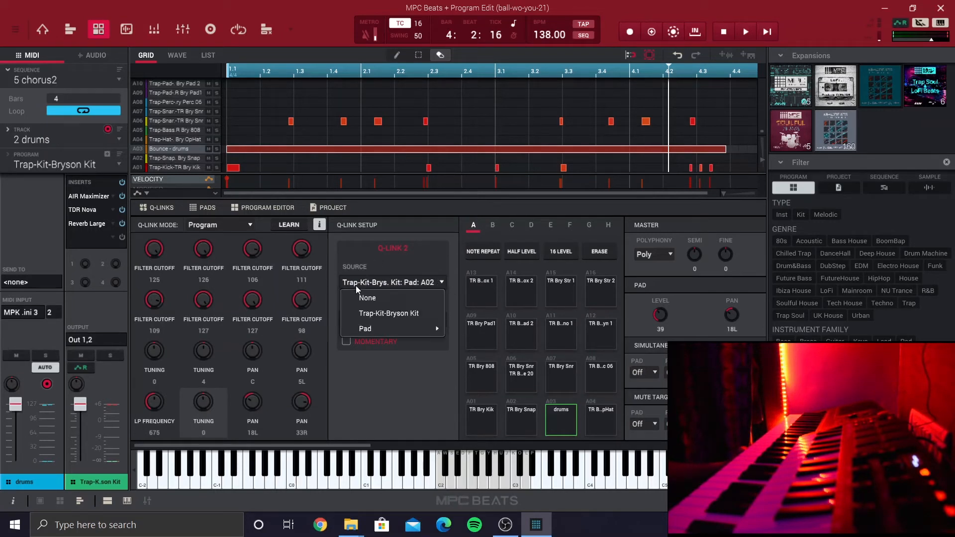
{"action": "left_click", "coordinate": [425, 310]}
{"action": "left_click", "coordinate": [411, 284]}
{"action": "mouse_move", "coordinate": [402, 324]}
{"action": "mouse_move", "coordinate": [478, 219]}
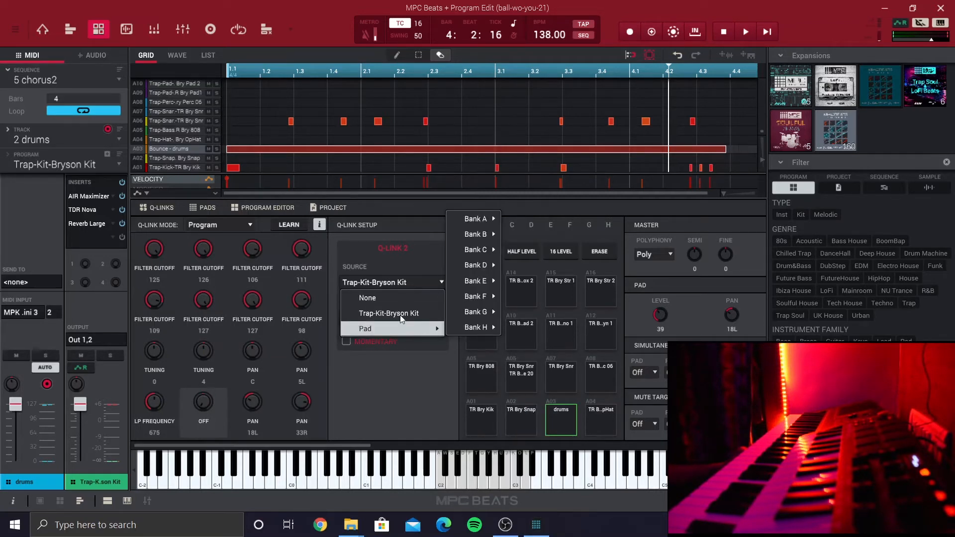
{"action": "left_click", "coordinate": [375, 315]}
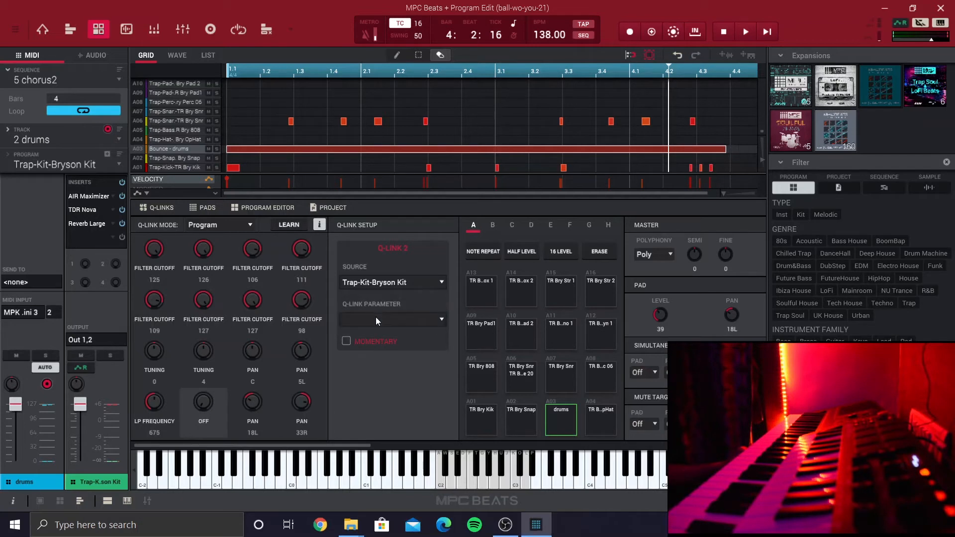
Assign the Insert 3 parameter DryWet to Q-Link 2 and view the Reverb Large effect's window.
{"action": "left_click", "coordinate": [375, 318]}
{"action": "left_click", "coordinate": [388, 314]}
{"action": "left_click", "coordinate": [395, 319]}
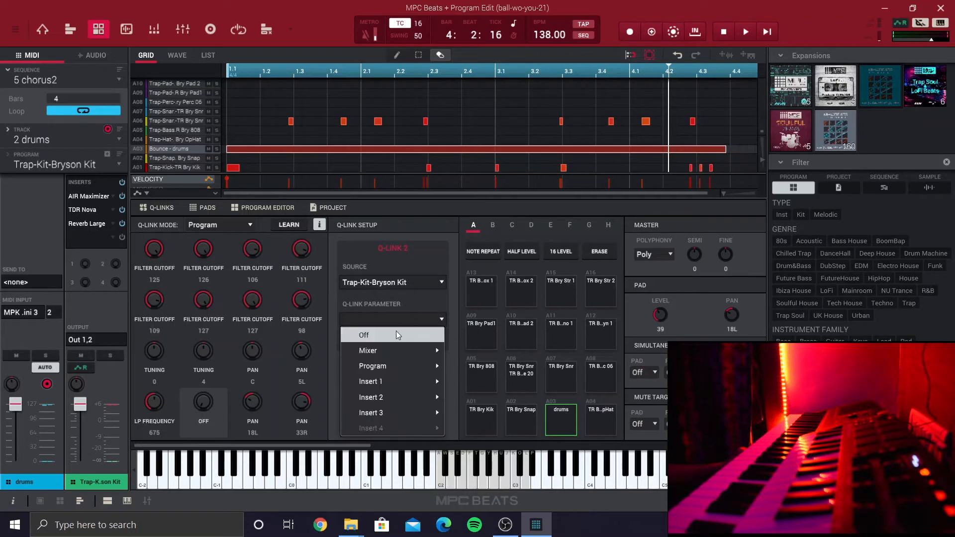
{"action": "mouse_move", "coordinate": [393, 381]}
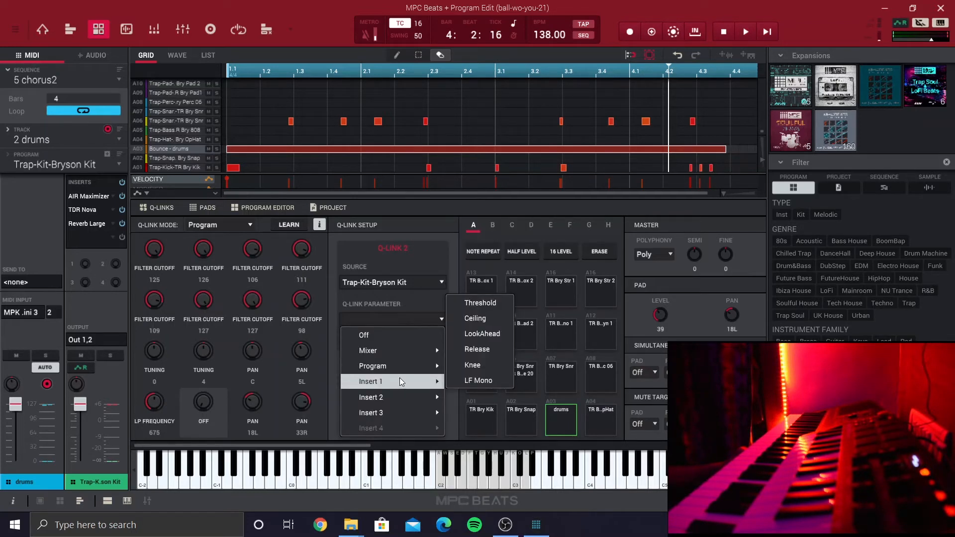
{"action": "mouse_move", "coordinate": [408, 401]}
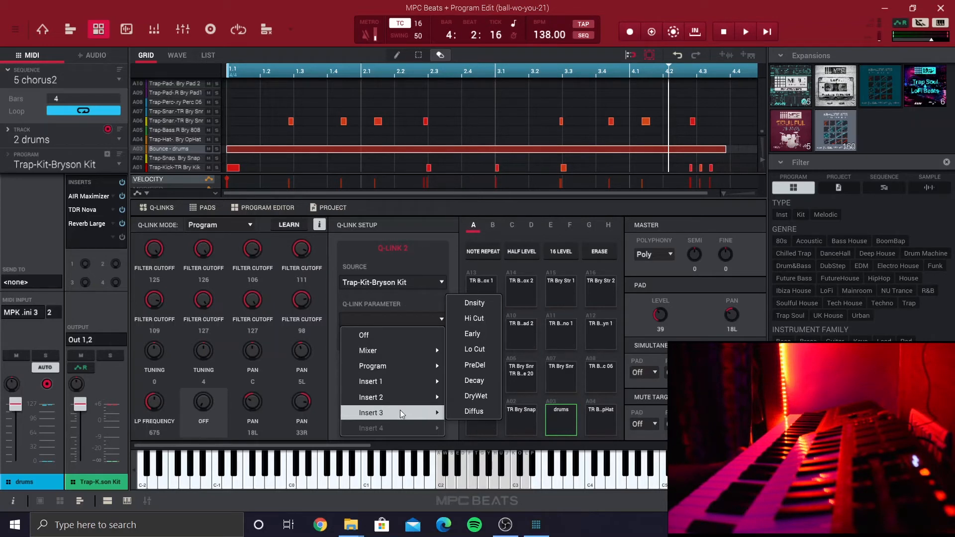
{"action": "left_click", "coordinate": [465, 401]}
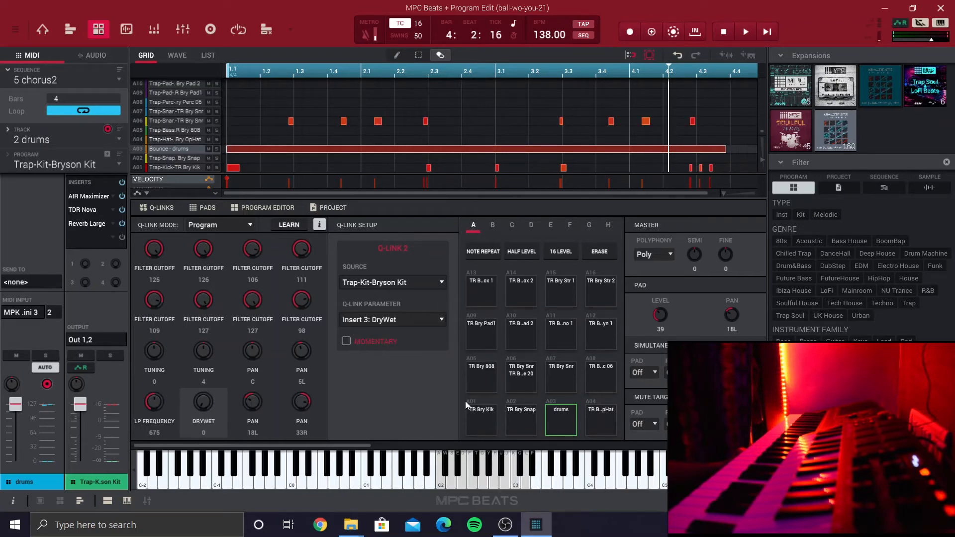
{"action": "left_click", "coordinate": [100, 225]}
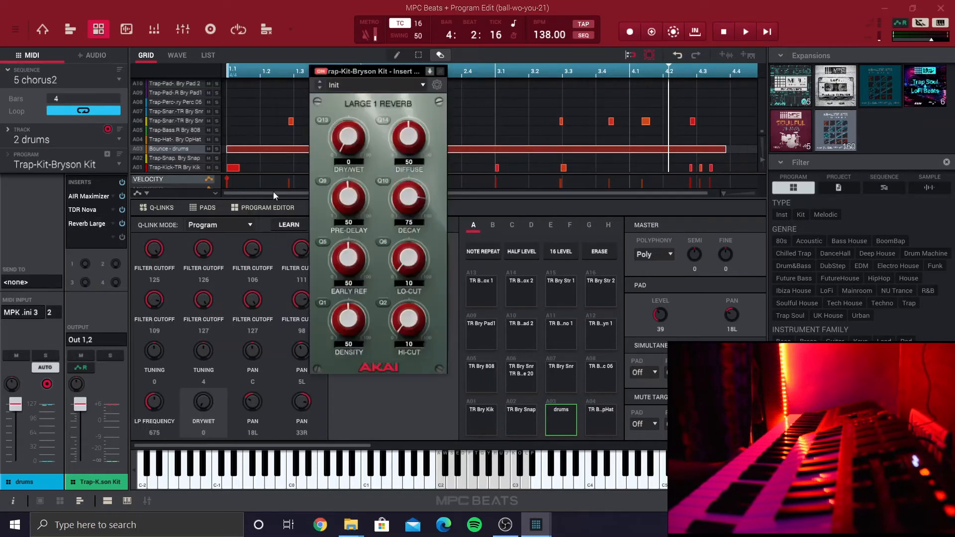
{"action": "left_click", "coordinate": [104, 223]}
{"action": "left_click", "coordinate": [108, 222]}
{"action": "left_click", "coordinate": [440, 72]}
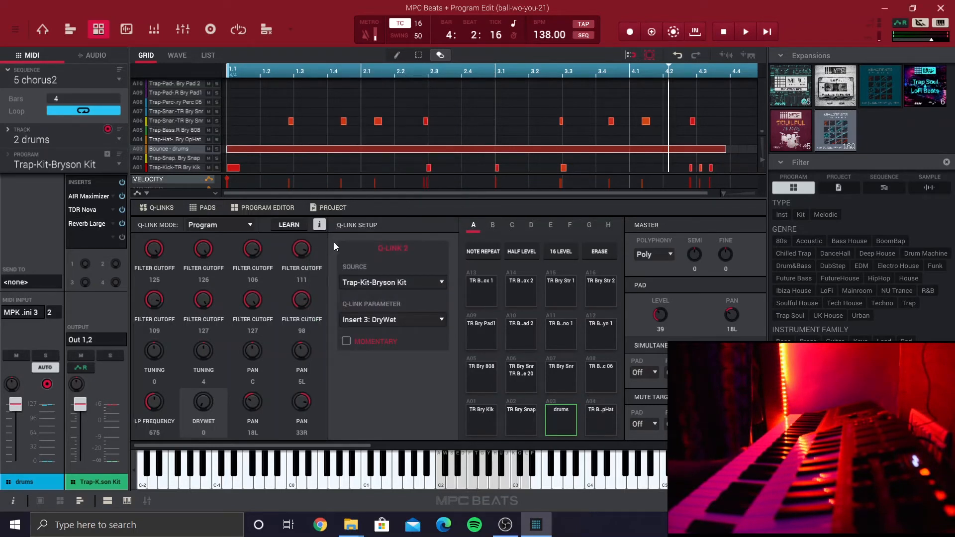
Enable automation writing for the drum program and play the sequence to record DryWet automation with Q-Link 2.
{"action": "left_click", "coordinate": [85, 367]}
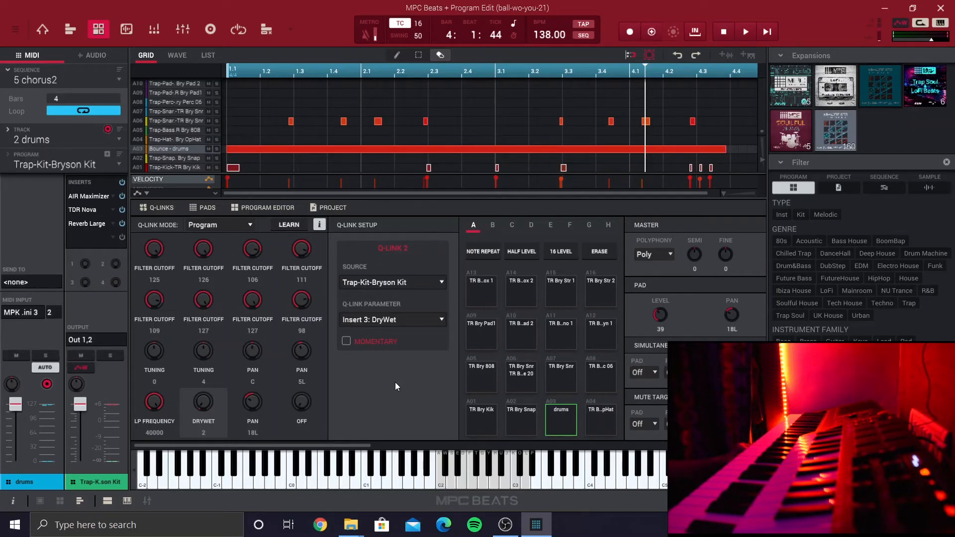
{"action": "key", "text": "space"}
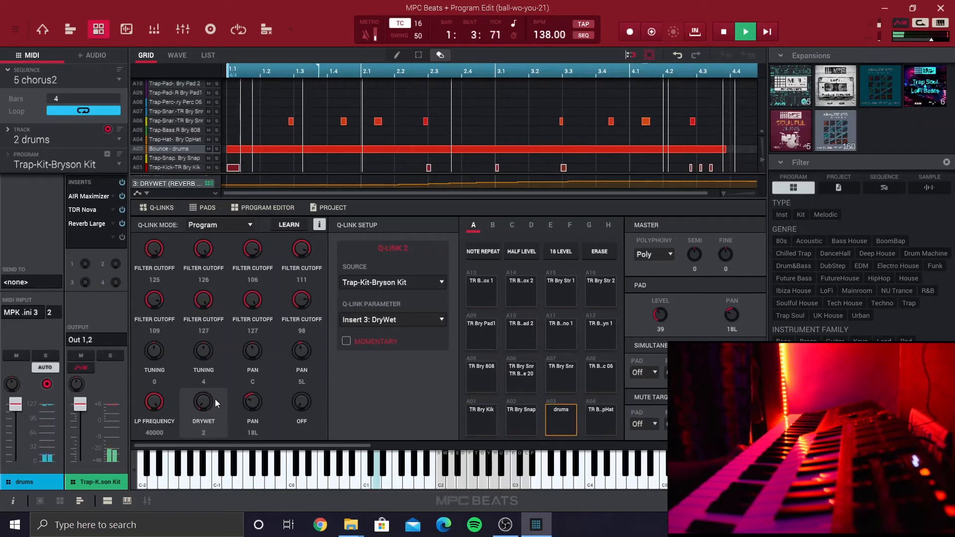
{"action": "key", "text": "space"}
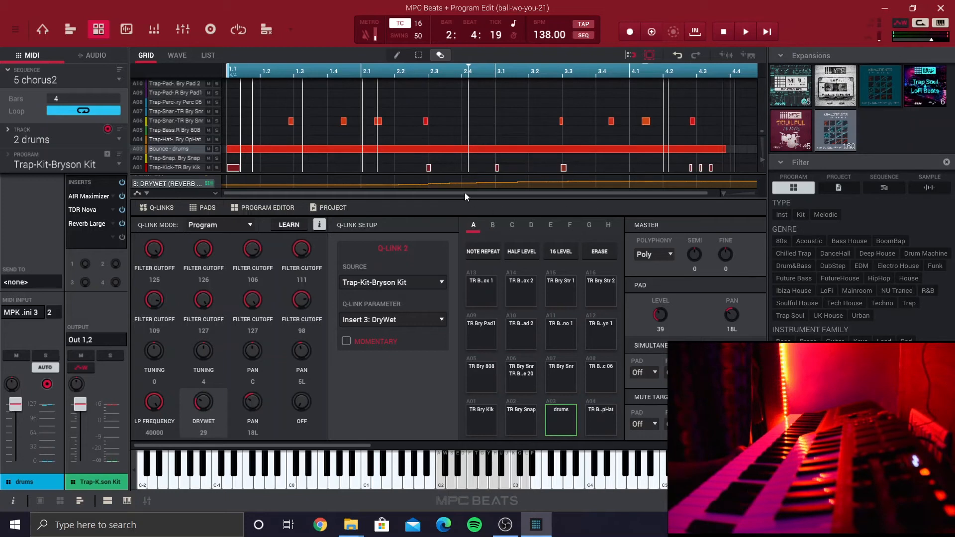
{"action": "mouse_move", "coordinate": [230, 185]}
{"action": "left_mouse_down"}
{"action": "mouse_move", "coordinate": [754, 185]}
{"action": "mouse_move", "coordinate": [207, 188]}
{"action": "left_mouse_up"}
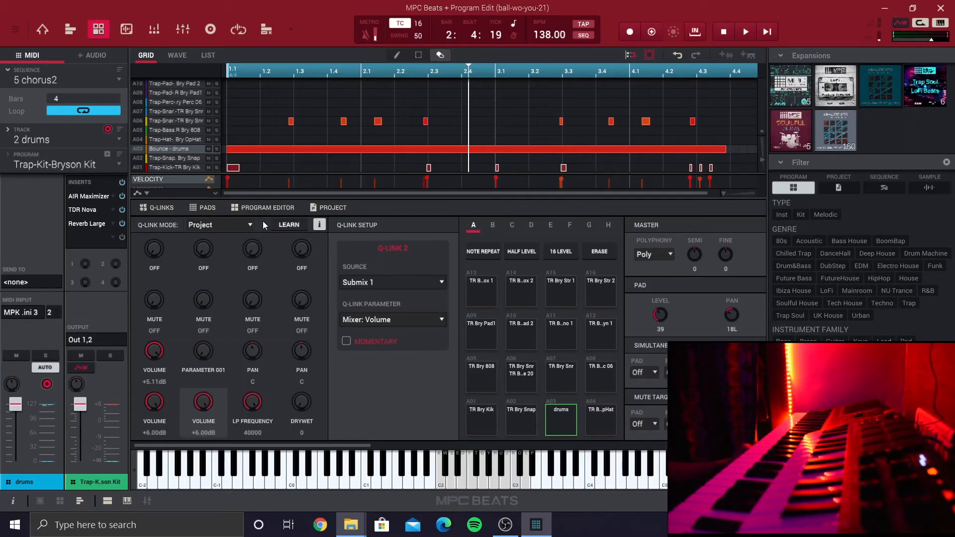
Browse the Project mode sources, set Q-Link 2's source to the program Plugin 001, and view its assignable parameters.
{"action": "left_click", "coordinate": [356, 281]}
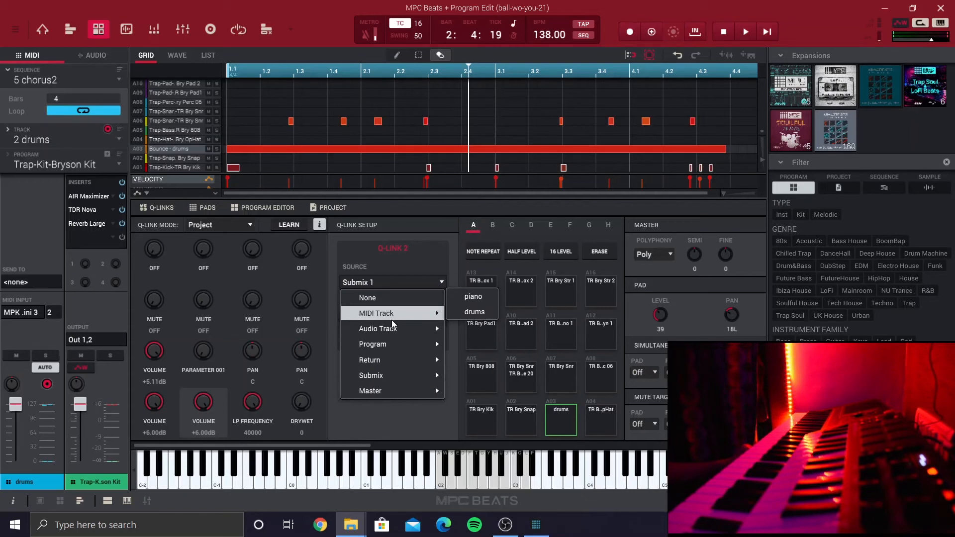
{"action": "mouse_move", "coordinate": [394, 332]}
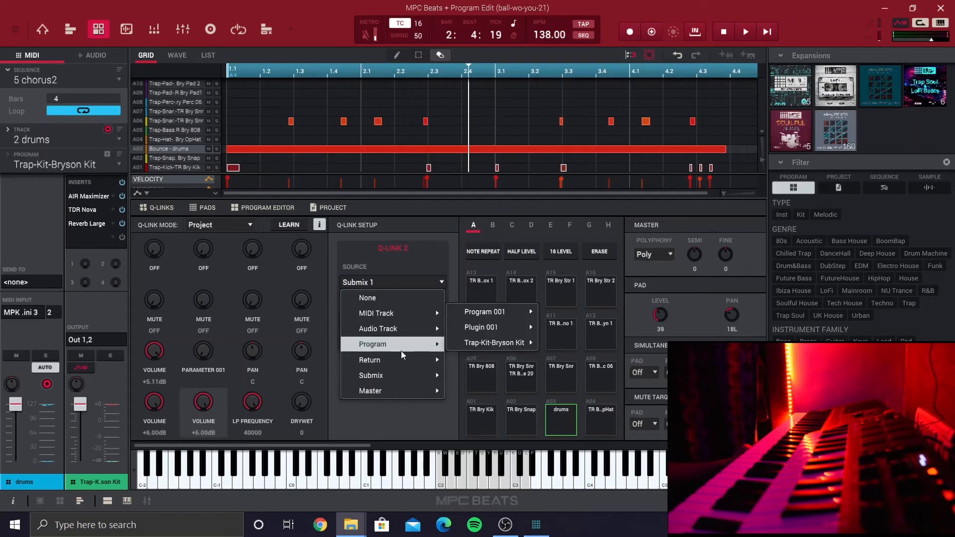
{"action": "mouse_move", "coordinate": [399, 374]}
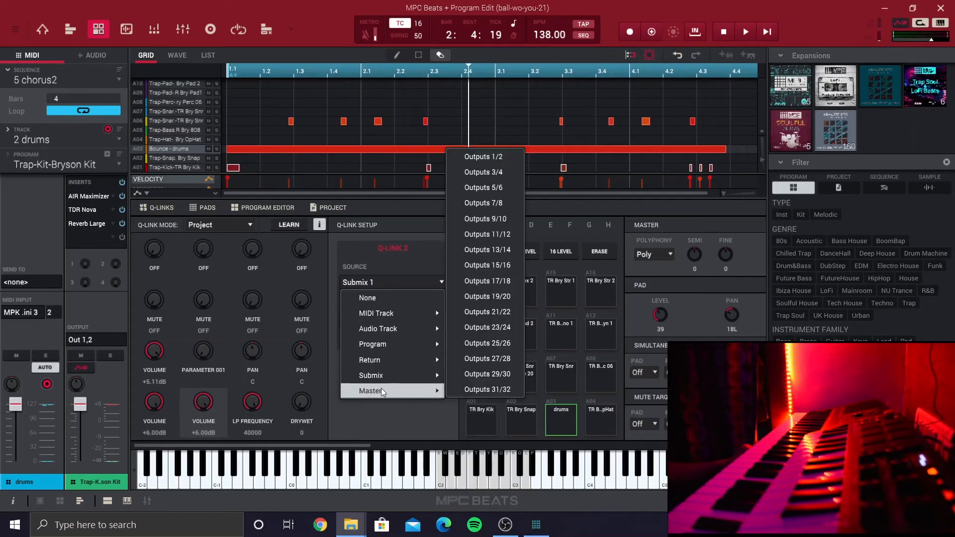
{"action": "mouse_move", "coordinate": [366, 378]}
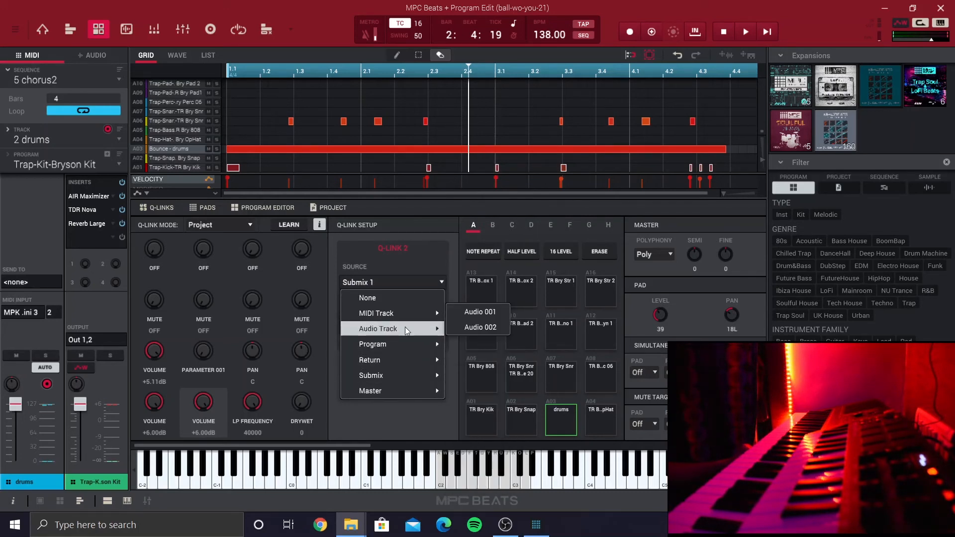
{"action": "mouse_move", "coordinate": [419, 345]}
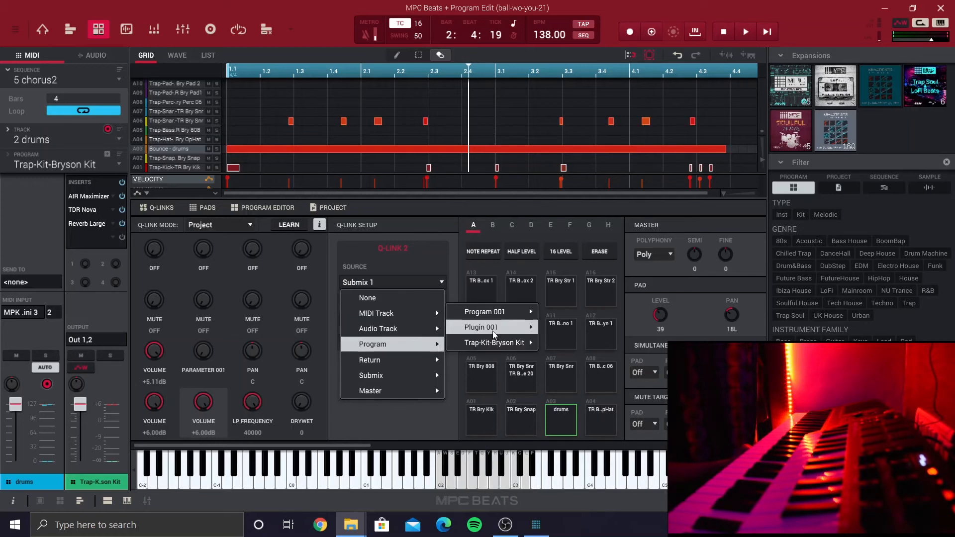
{"action": "mouse_move", "coordinate": [495, 333]}
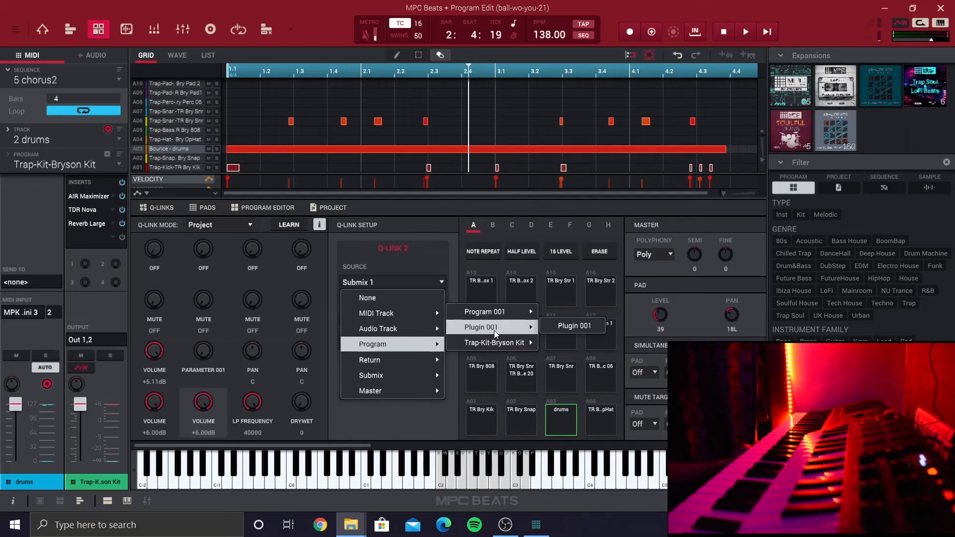
{"action": "left_click", "coordinate": [566, 329]}
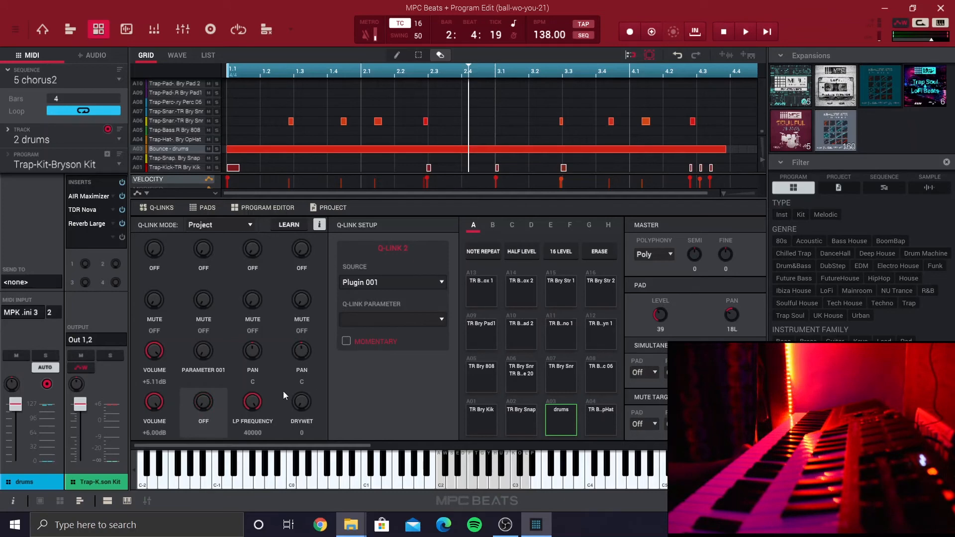
{"action": "left_click", "coordinate": [394, 321]}
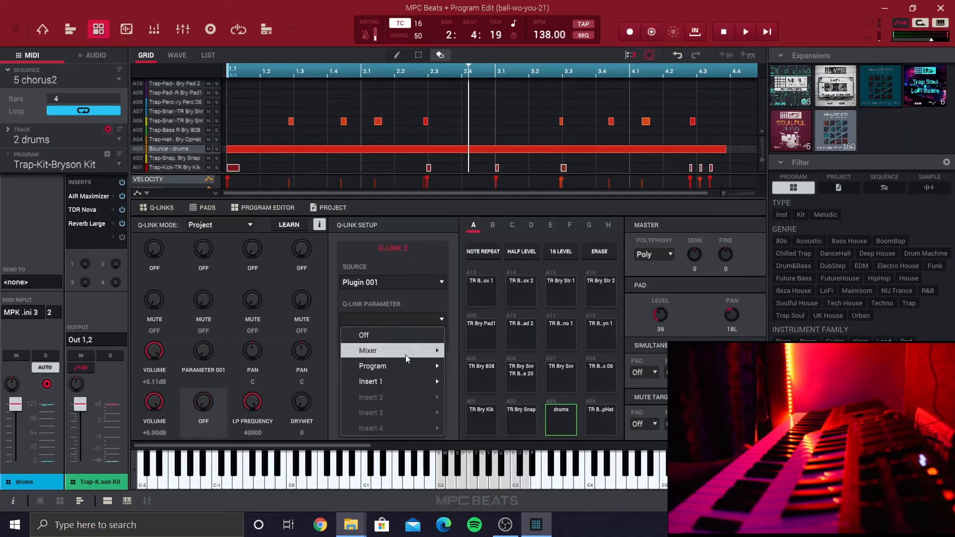
{"action": "left_click", "coordinate": [407, 318]}
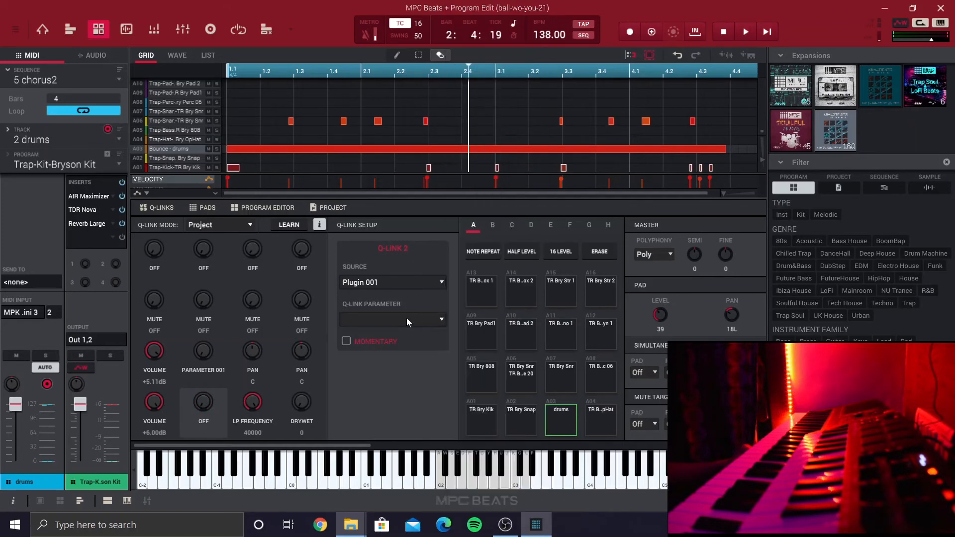
Insert the ValhallaSupermassive VST effect on the piano track's Plugin 001 program and open its window in the program edit view.
{"action": "left_click", "coordinate": [73, 31]}
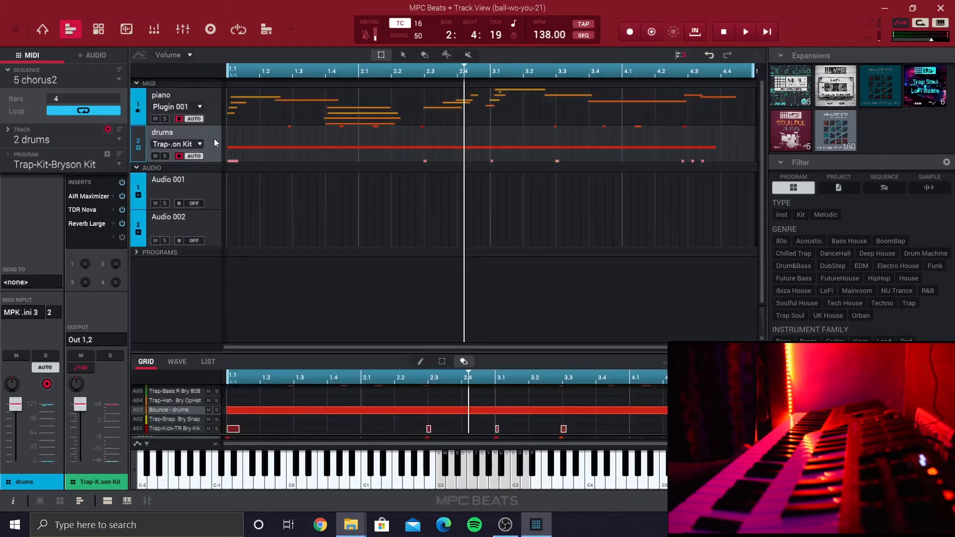
{"action": "left_click", "coordinate": [225, 102]}
{"action": "left_click", "coordinate": [83, 231]}
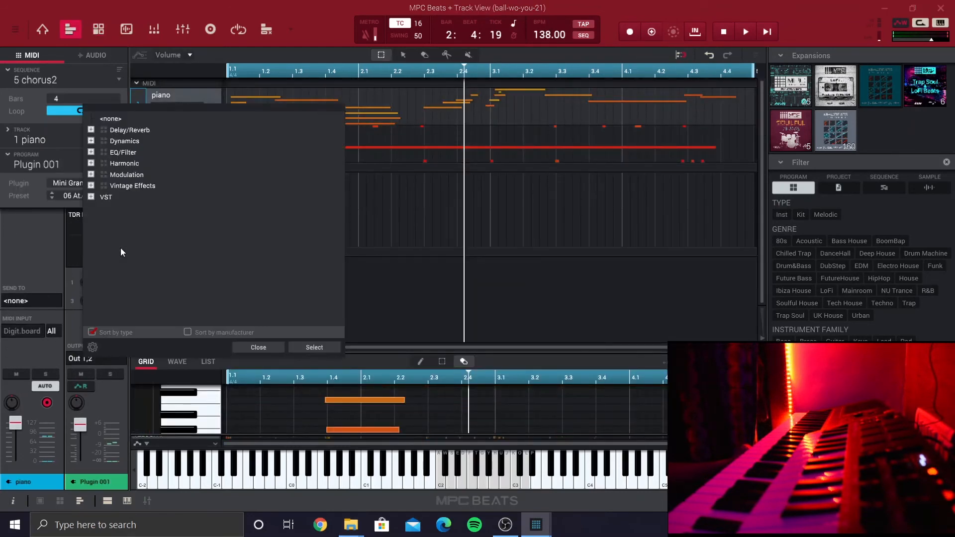
{"action": "left_click", "coordinate": [91, 197]}
{"action": "scroll", "coordinate": [139, 255], "scroll_direction": "down", "scroll_amount": 1}
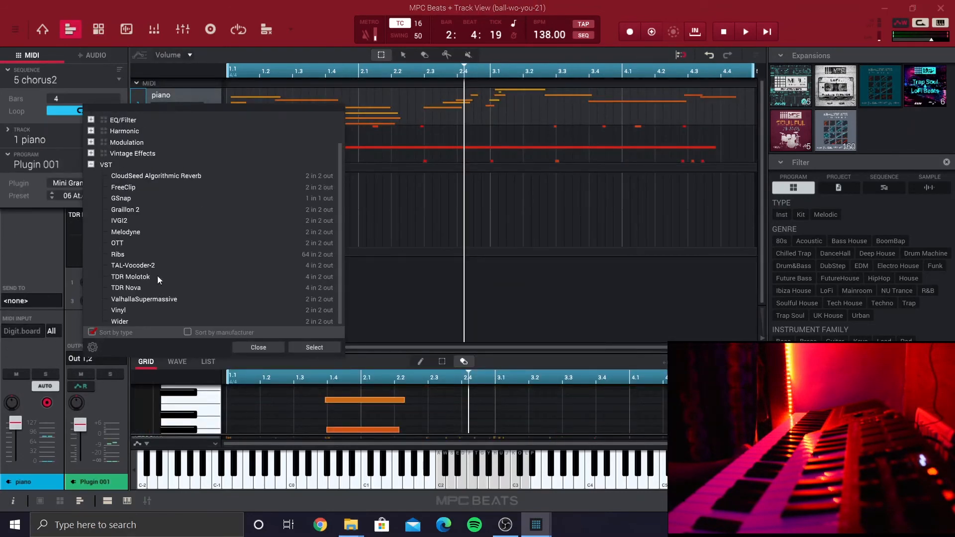
{"action": "double_click", "coordinate": [177, 298]}
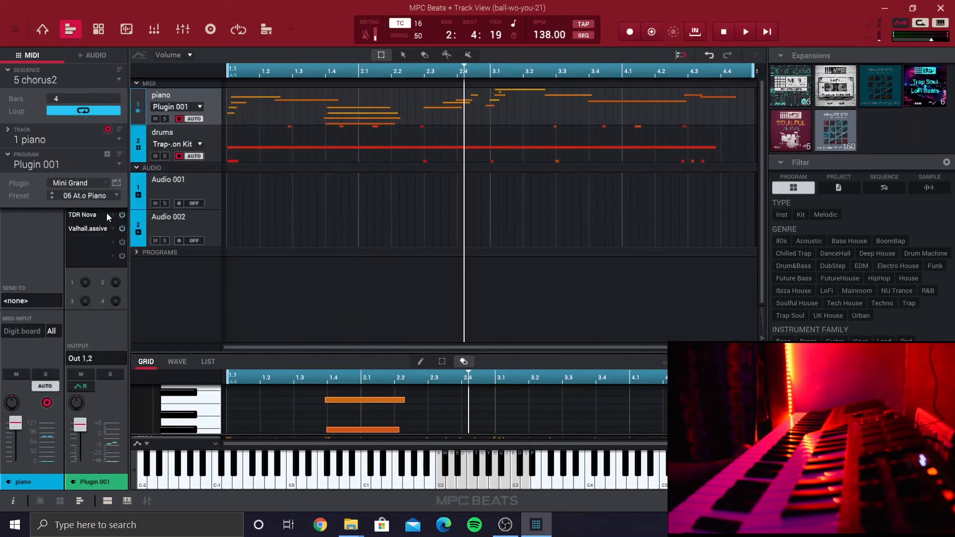
{"action": "left_click", "coordinate": [98, 30]}
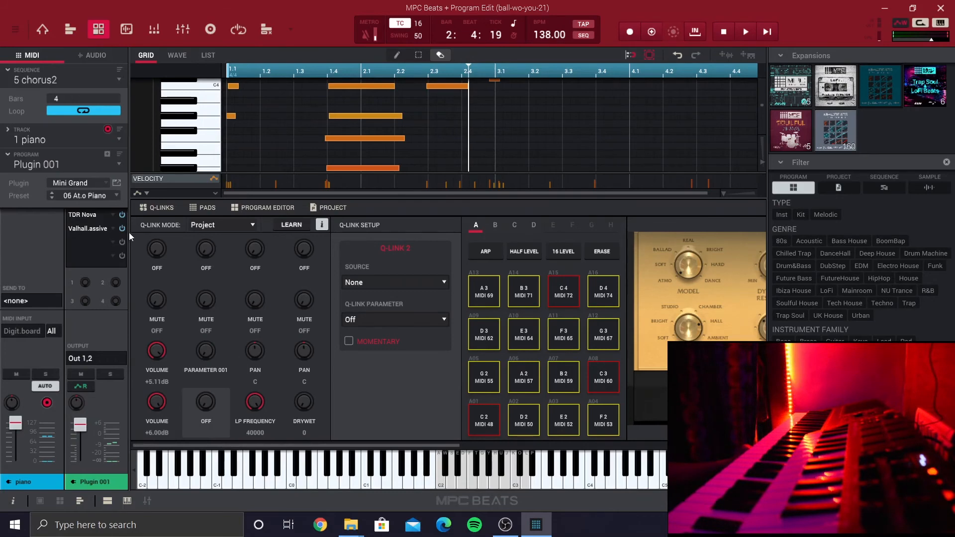
{"action": "double_click", "coordinate": [81, 232]}
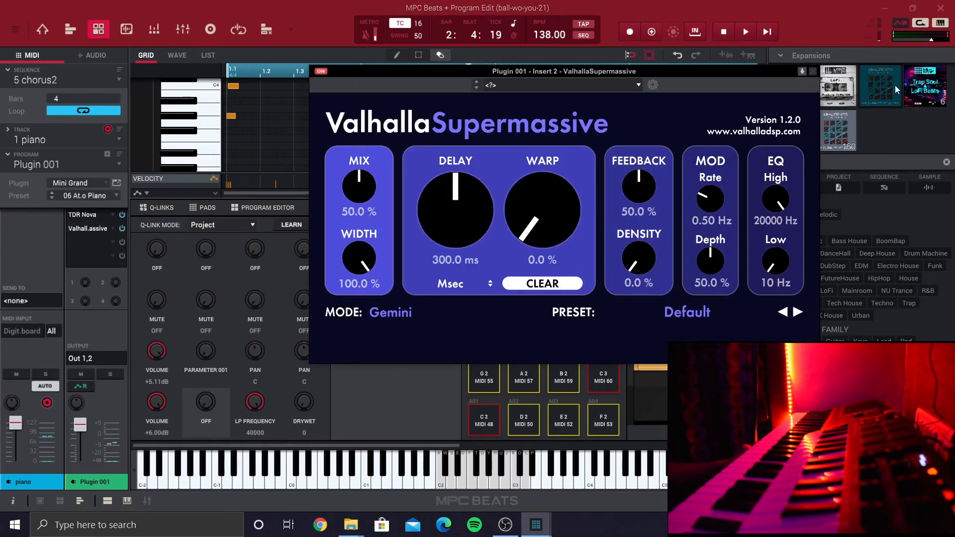
Set the ValhallaSupermassive effect's Mix to 0.0 % on Plugin 001 and close its window.
{"action": "left_click", "coordinate": [814, 71]}
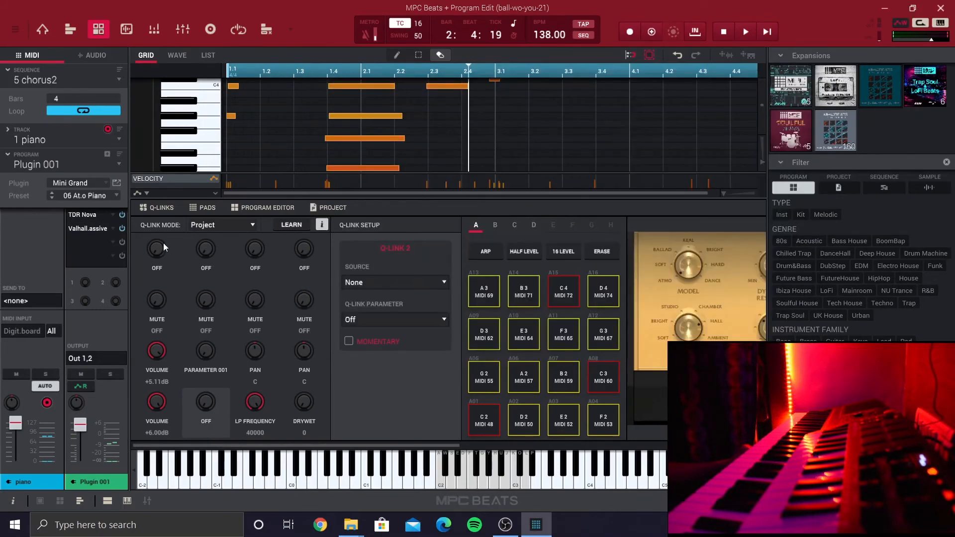
{"action": "double_click", "coordinate": [94, 230]}
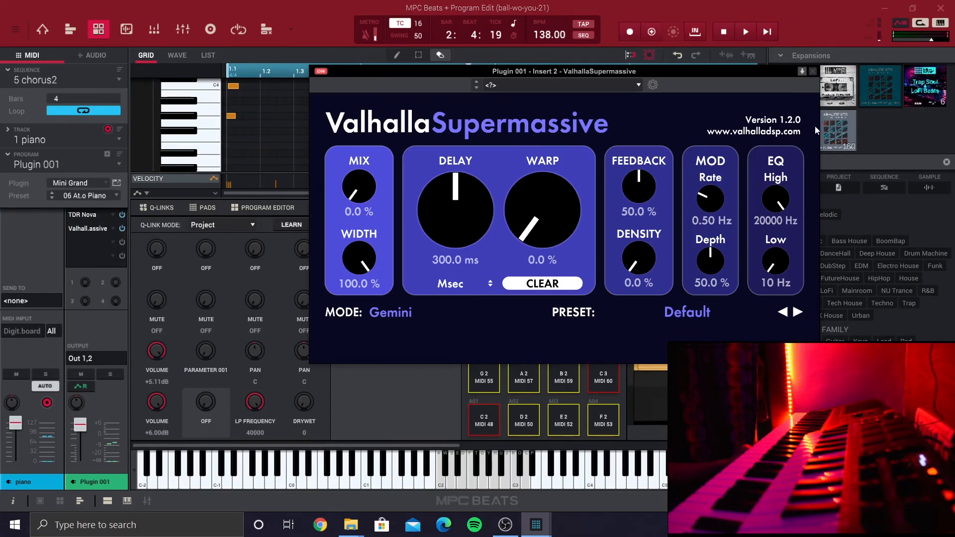
{"action": "left_click", "coordinate": [813, 71]}
Set Q-Link 2's source to the program Plugin 001 and assign it the Insert 2 parameter Mix.
{"action": "left_click", "coordinate": [431, 320]}
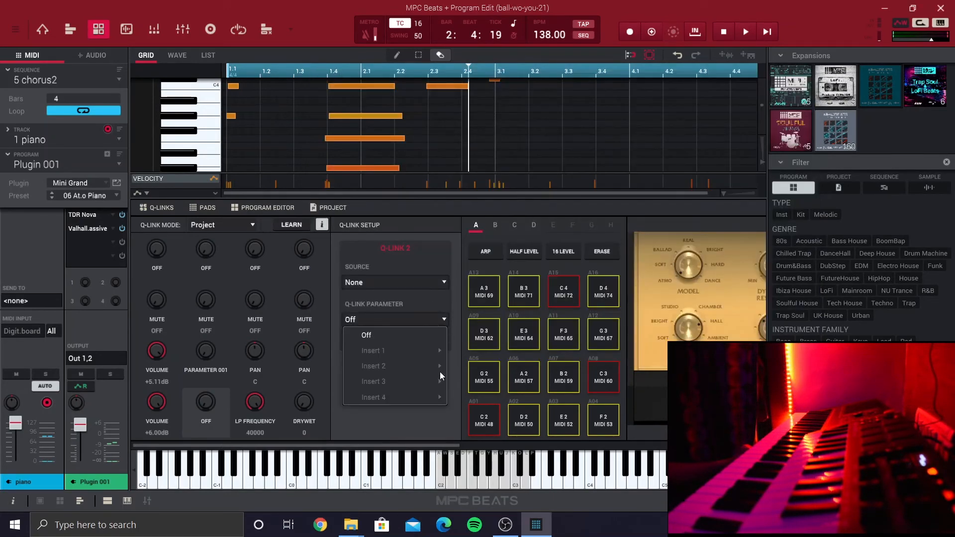
{"action": "left_click", "coordinate": [423, 315]}
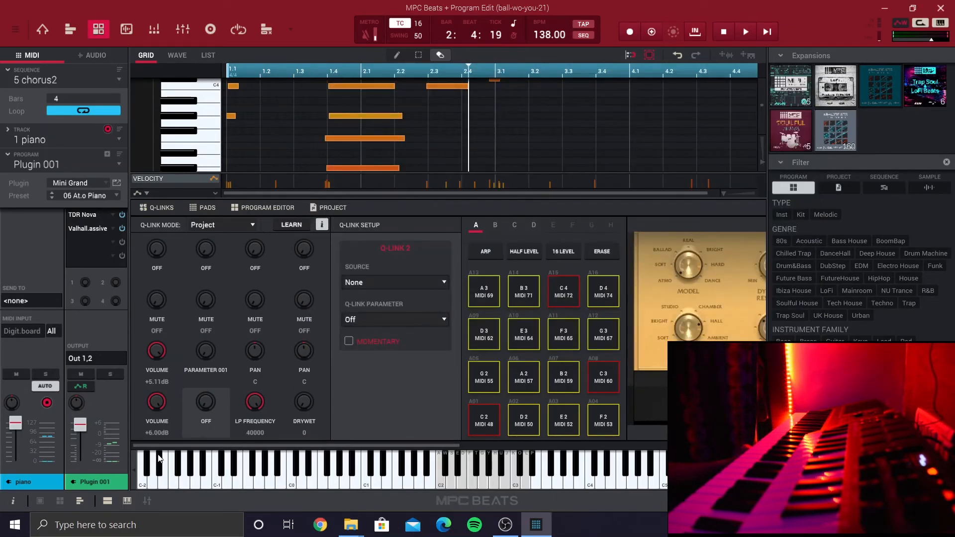
{"action": "left_click", "coordinate": [395, 279]}
{"action": "mouse_move", "coordinate": [401, 328]}
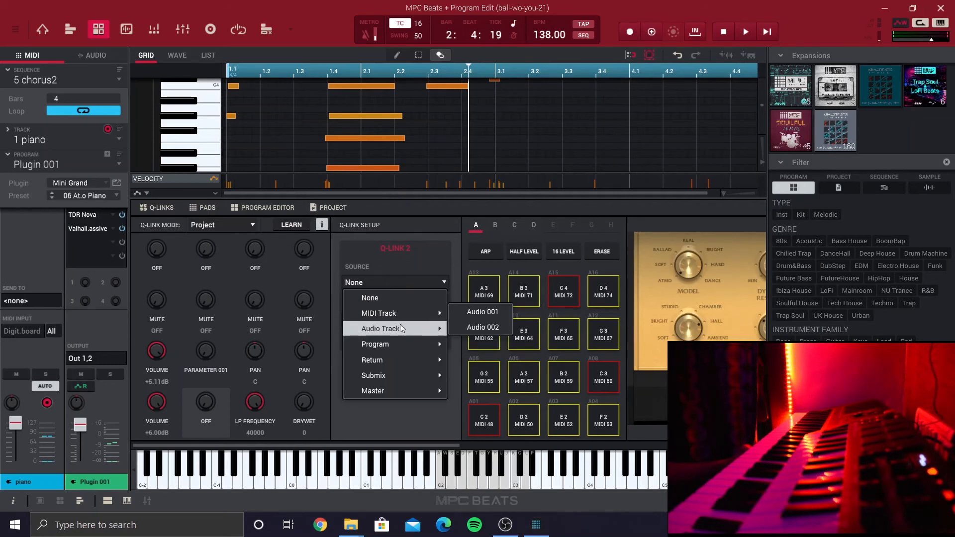
{"action": "mouse_move", "coordinate": [398, 344]}
{"action": "mouse_move", "coordinate": [493, 327]}
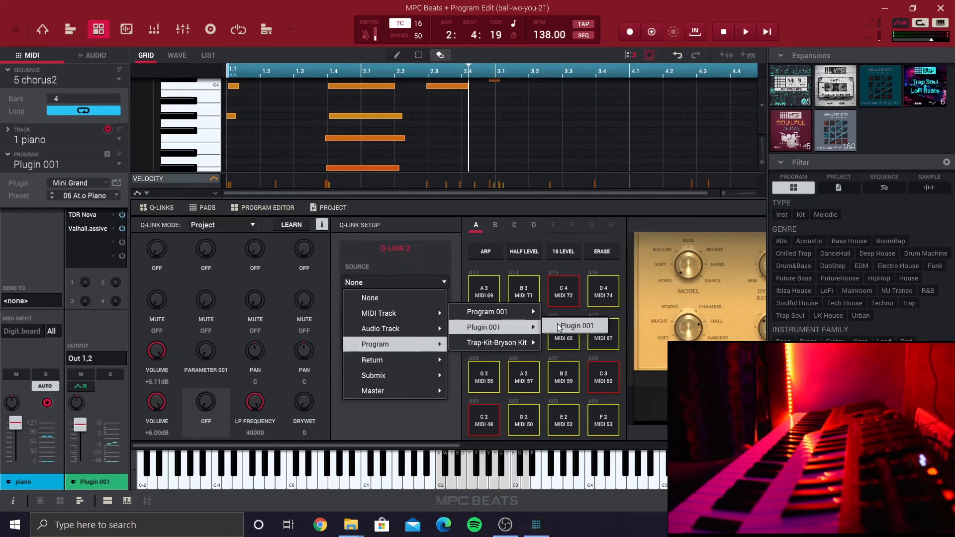
{"action": "left_click", "coordinate": [560, 327]}
{"action": "left_click", "coordinate": [446, 318]}
{"action": "mouse_move", "coordinate": [417, 395]}
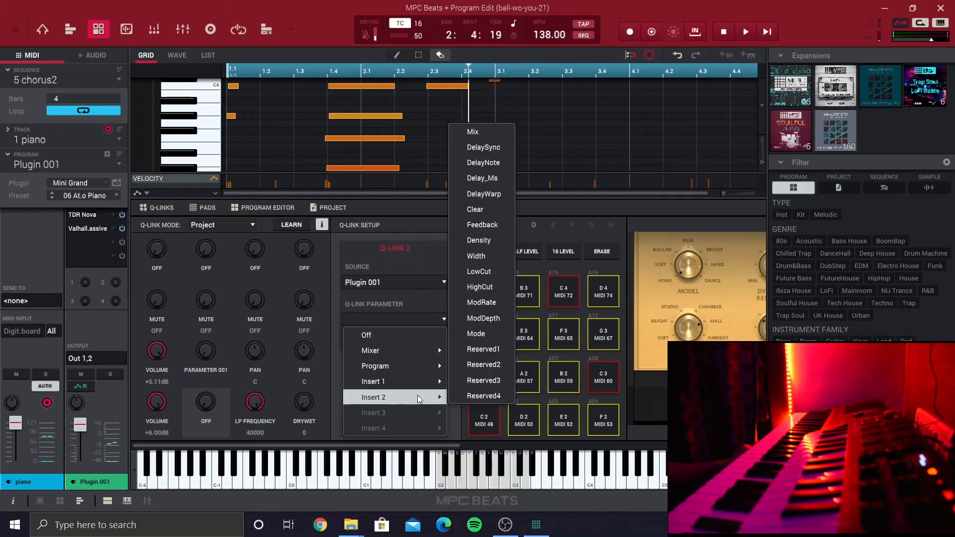
{"action": "left_click", "coordinate": [499, 135]}
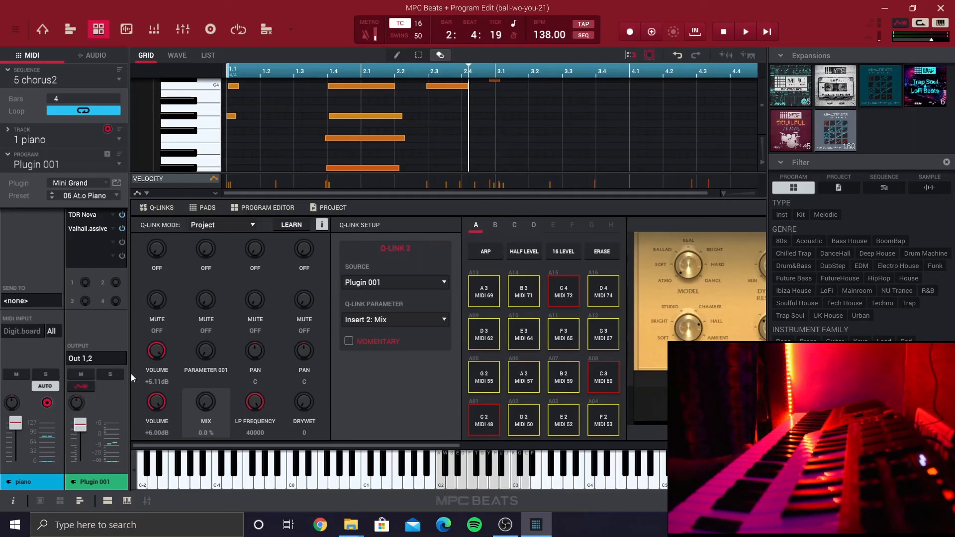
Play the sequence to record Mix automation with Q-Link 2, and set Q-Link 6's source to None.
{"action": "key", "text": "space"}
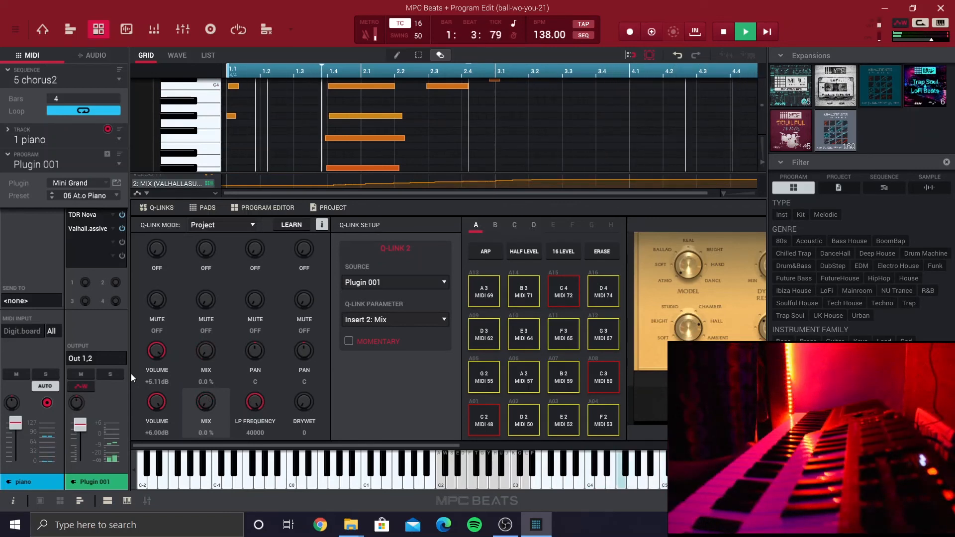
{"action": "key", "text": "space"}
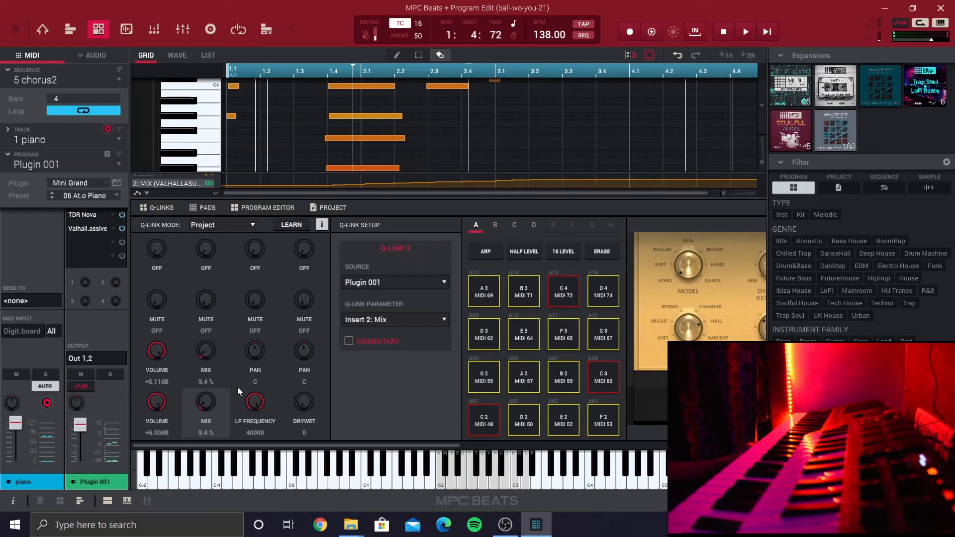
{"action": "left_click", "coordinate": [211, 357]}
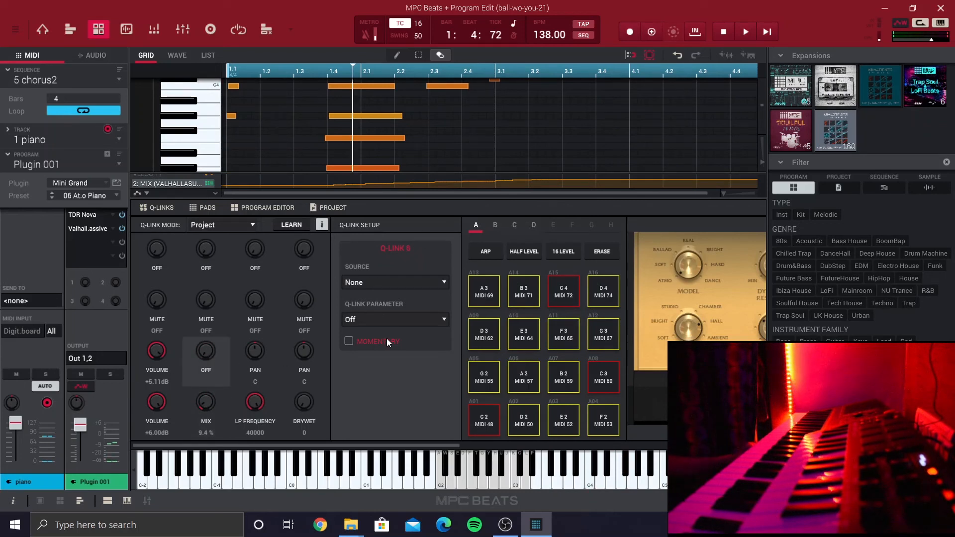
Select Q-Link 3, switch to the drums track in program edit, and open the TDR Nova window beside the Q-Link knobs.
{"action": "left_click", "coordinate": [258, 407]}
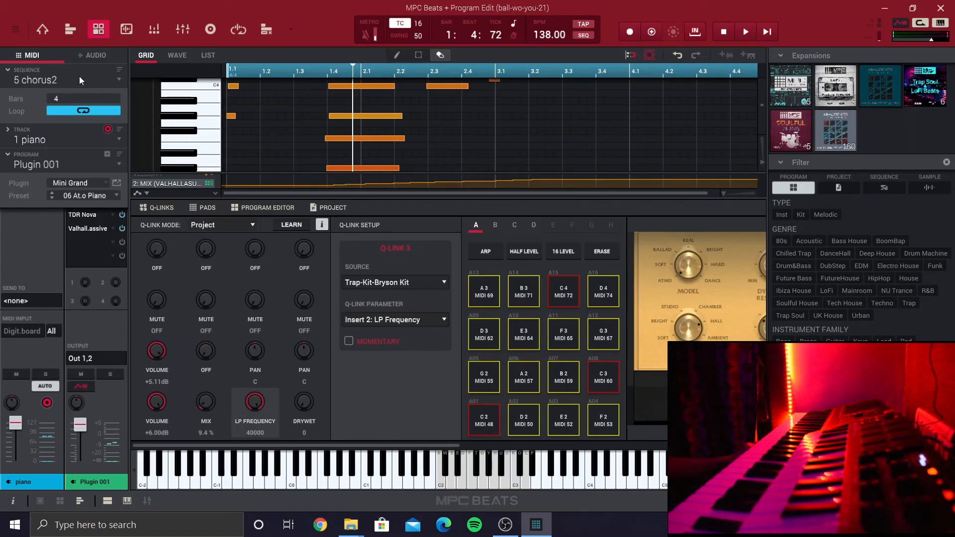
{"action": "left_click", "coordinate": [71, 31]}
{"action": "left_click", "coordinate": [219, 145]}
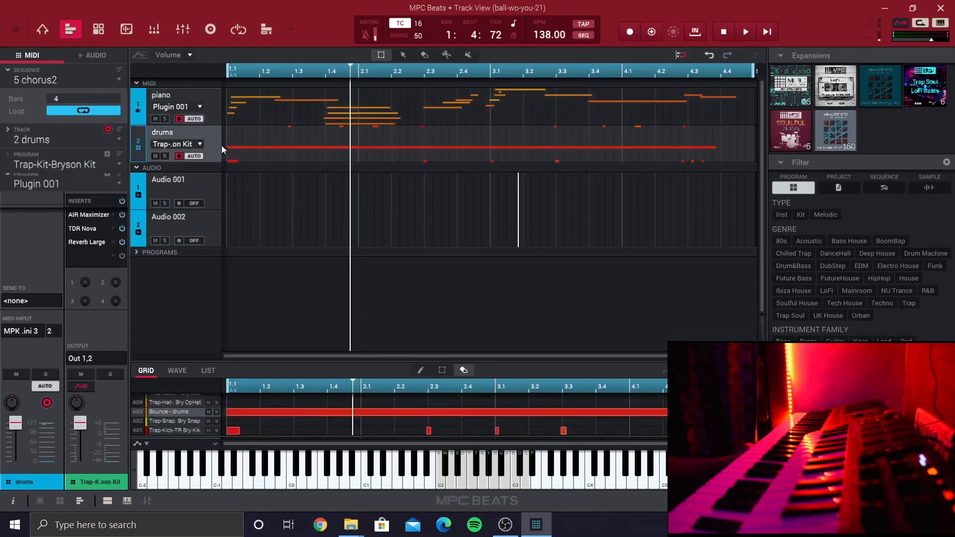
{"action": "left_click", "coordinate": [99, 30]}
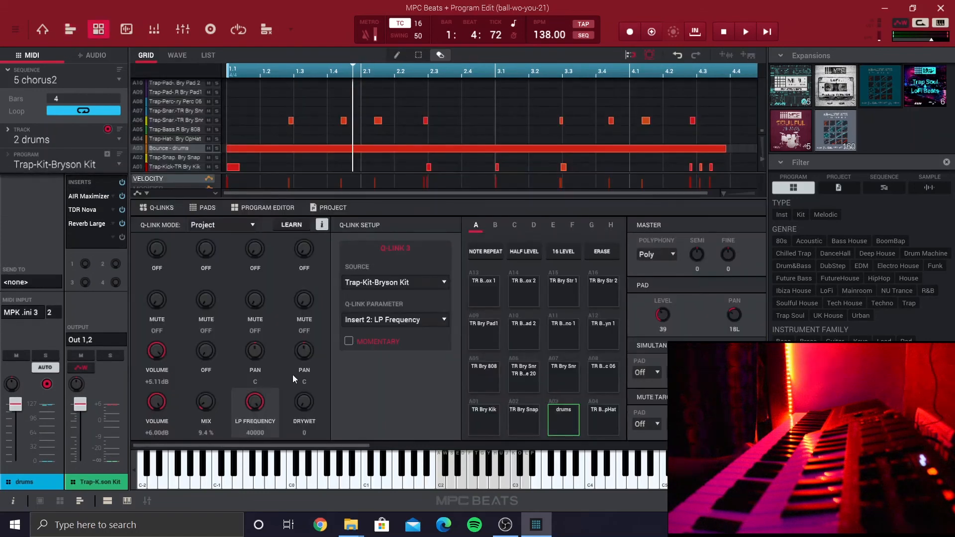
{"action": "left_click", "coordinate": [95, 208]}
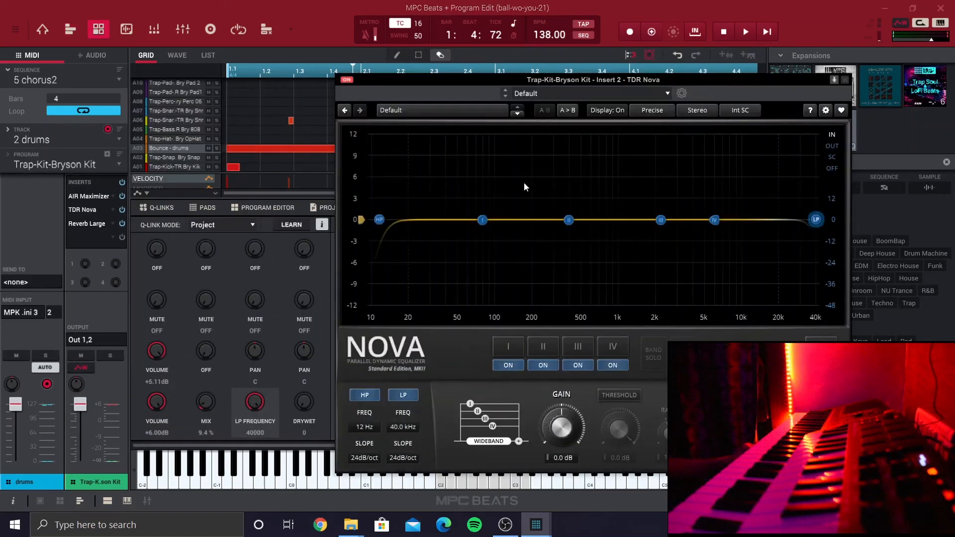
{"action": "left_click_drag", "start_coordinate": [642, 82], "coordinate": [699, 64]}
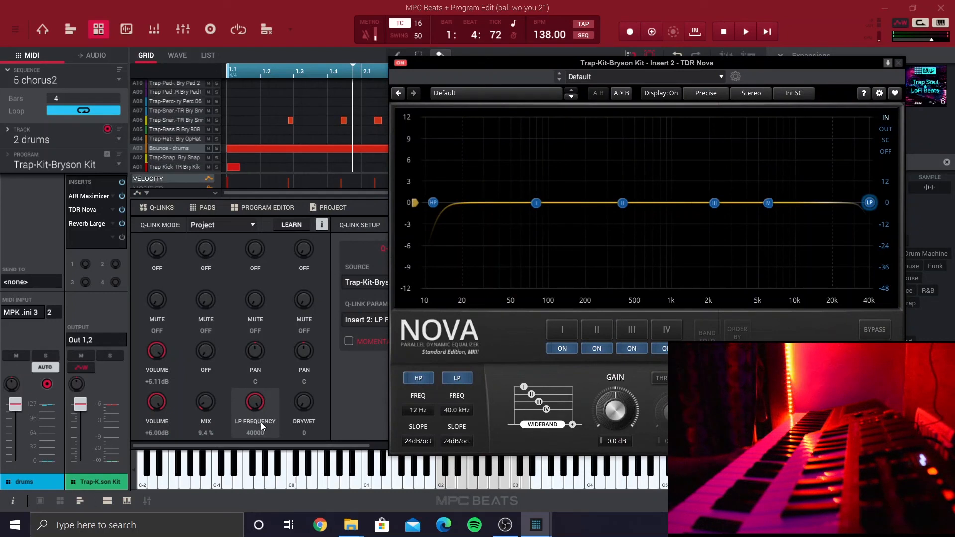
Play the sequence while lowering the LP Frequency to 3600 with Q-Link 3 to record its automation, and close the TDR Nova window.
{"action": "key", "text": "space"}
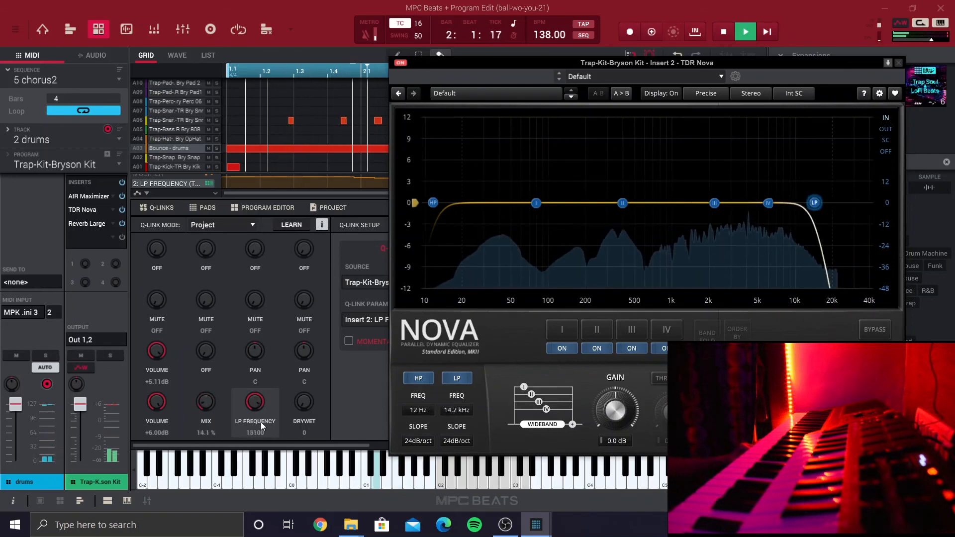
{"action": "key", "text": "space"}
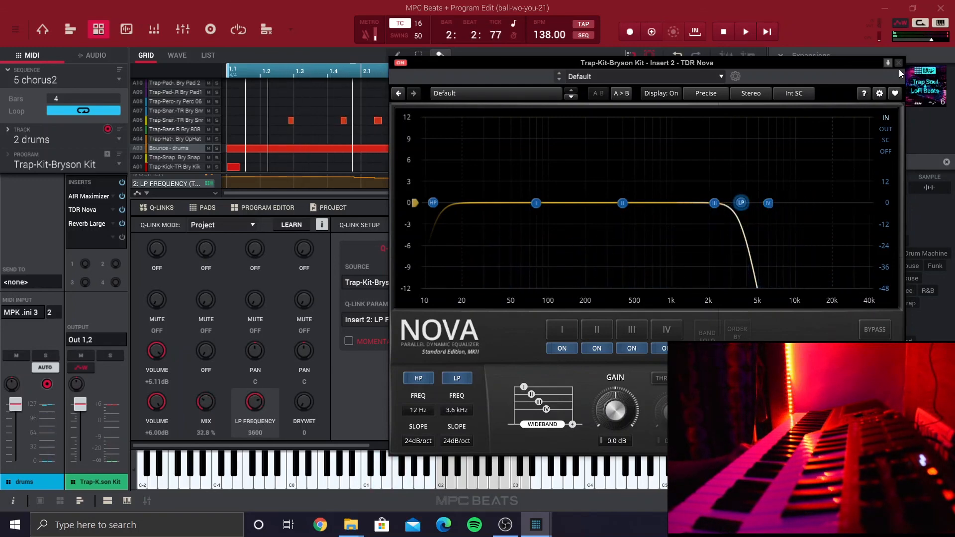
{"action": "left_click", "coordinate": [899, 63]}
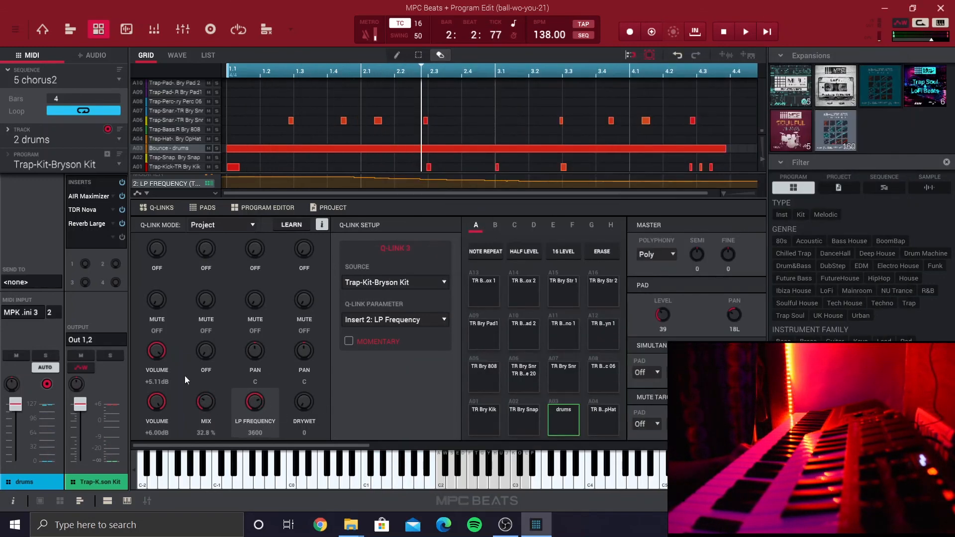